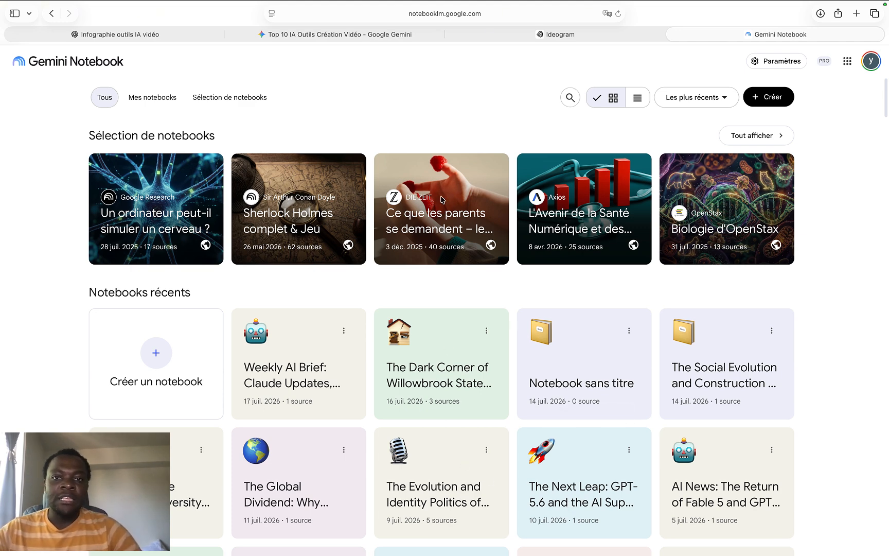
# Create a new notebook from the notebooks home page
pyautogui.click(485, 14)
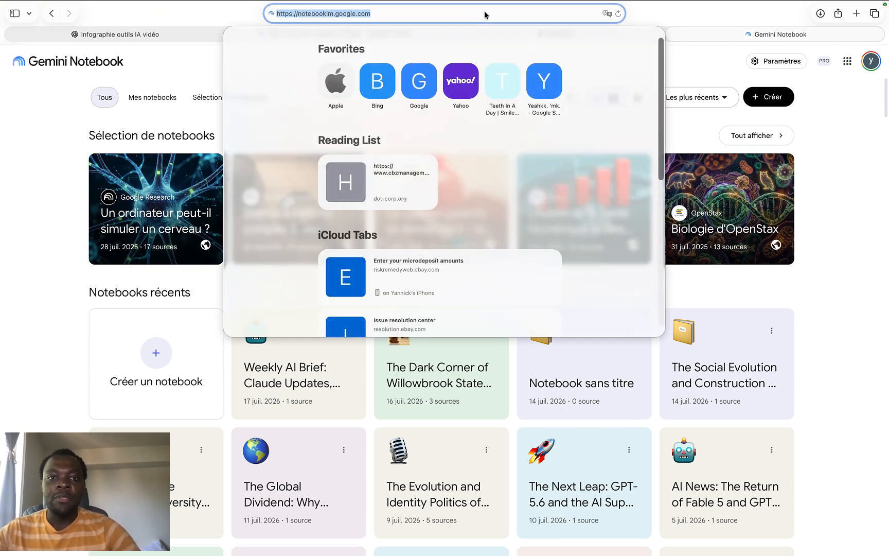
pyautogui.click(46, 110)
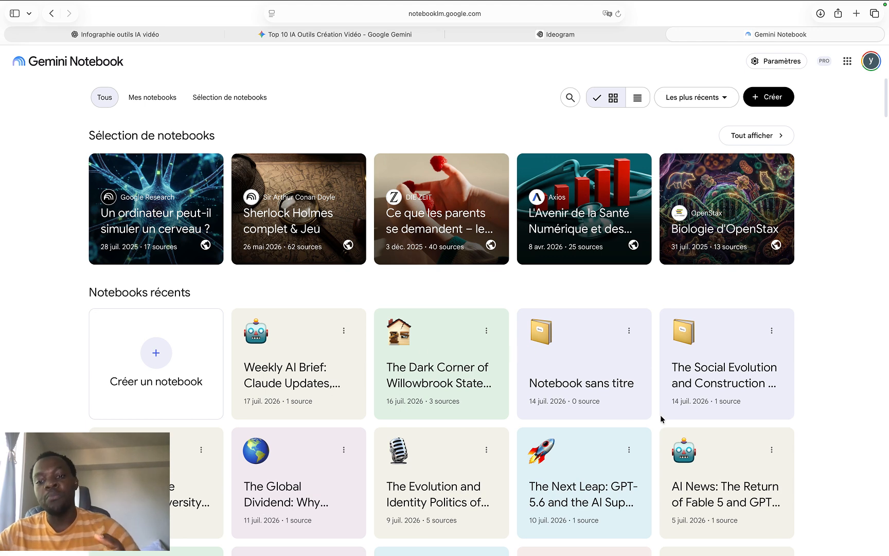
pyautogui.click(161, 360)
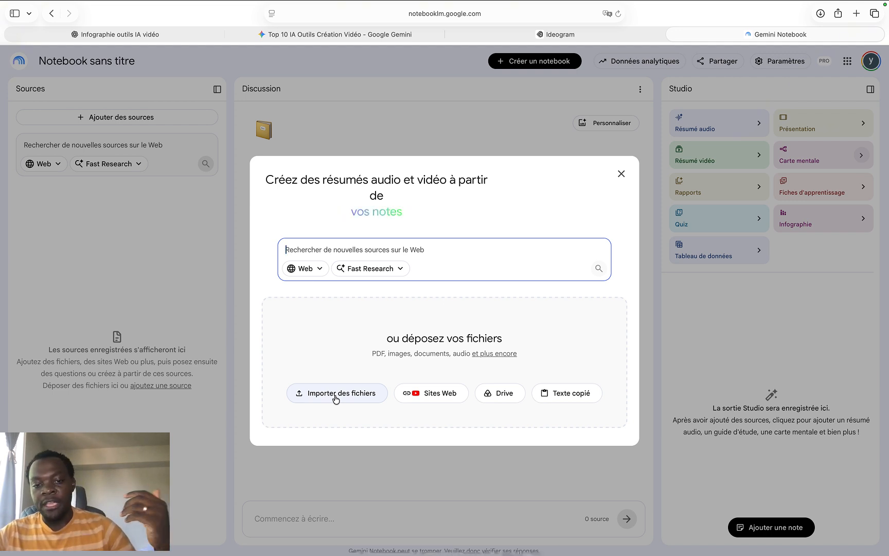
# Look at the website/YouTube URL and copied-text import forms, and close the source dialog without adding anything
pyautogui.click(434, 396)
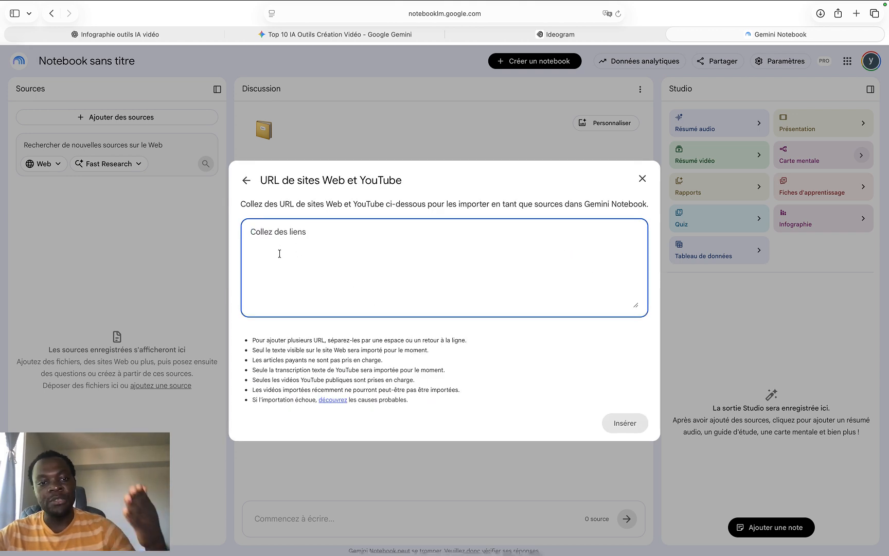
pyautogui.click(247, 181)
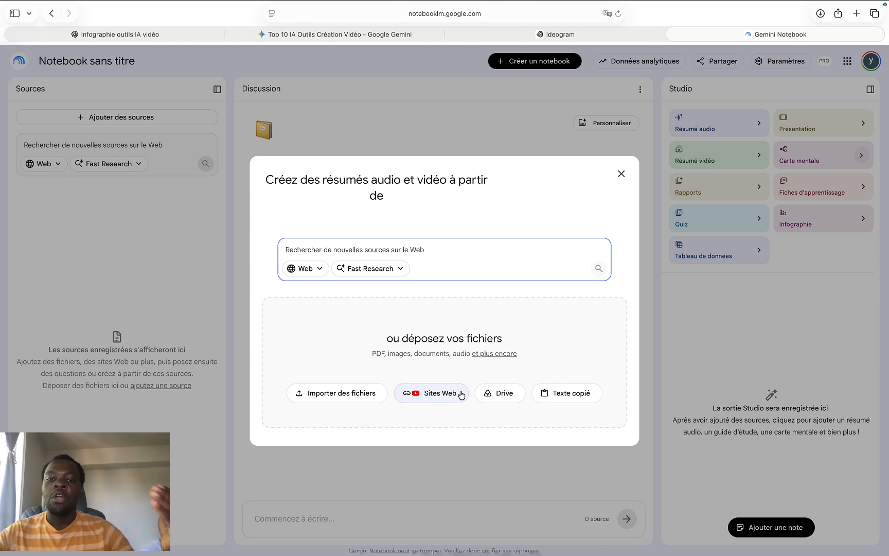
pyautogui.click(577, 399)
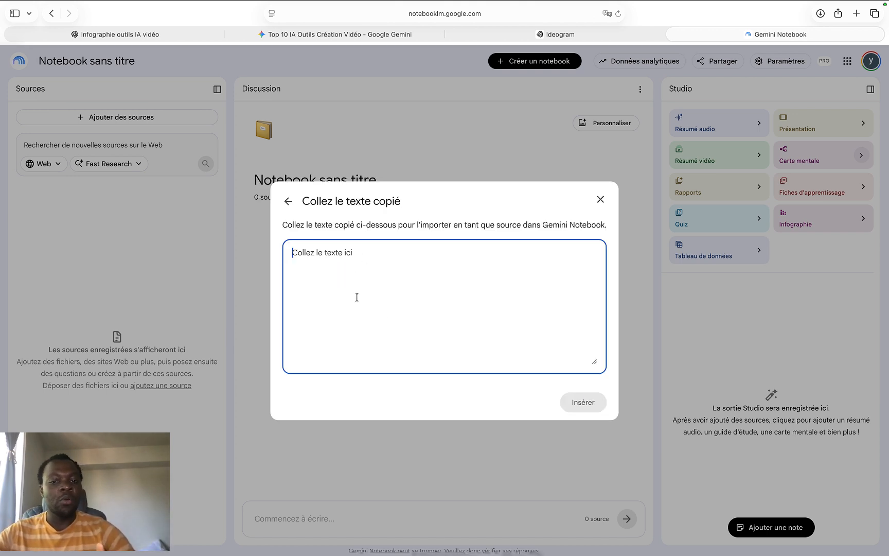
pyautogui.click(601, 200)
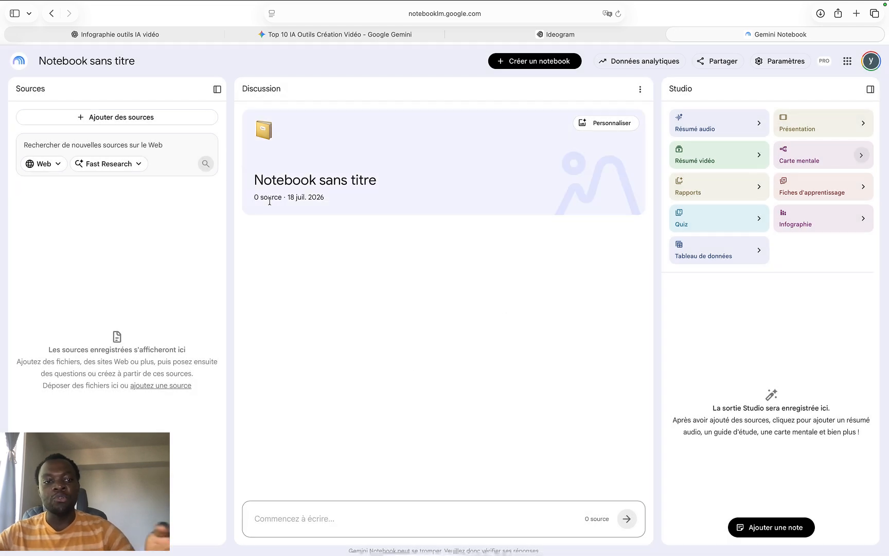
# Start adding sources with Fast Research mode and enter "Guerre Iran USA Israel" as the search query
pyautogui.click(141, 120)
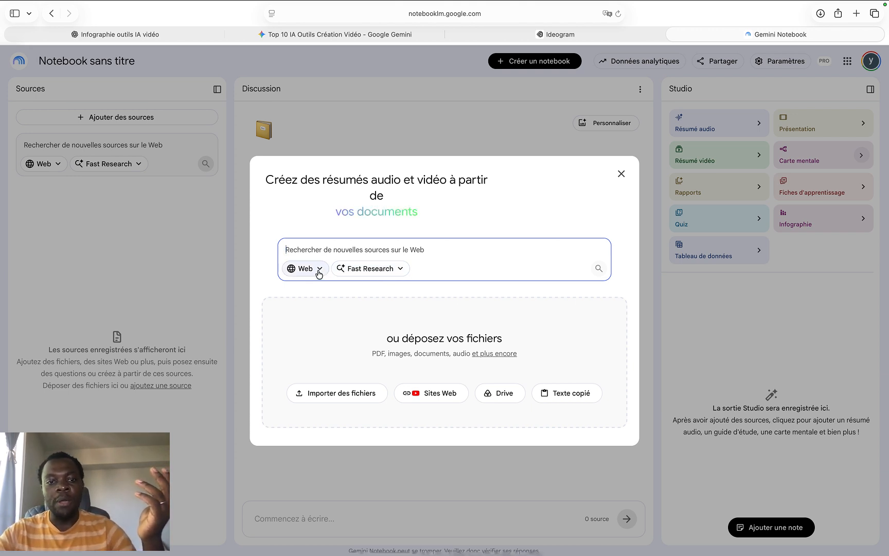
pyautogui.click(360, 270)
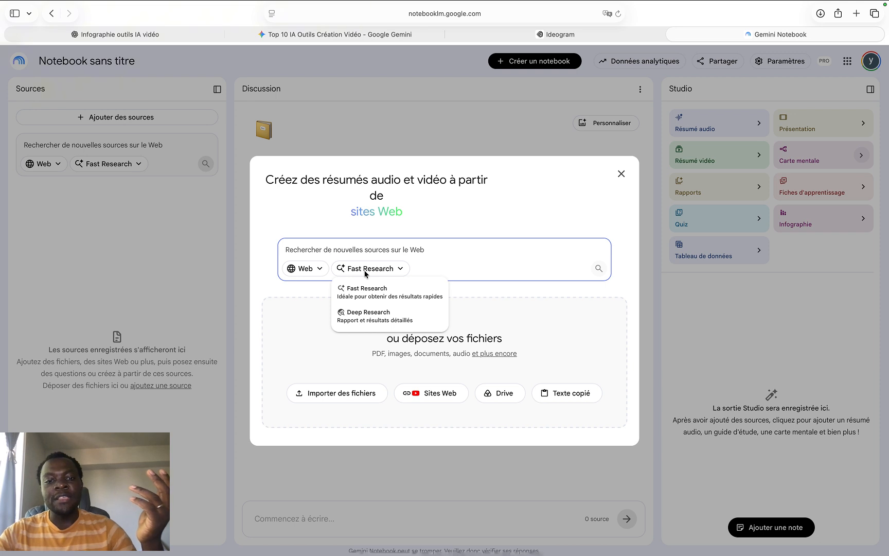
pyautogui.click(365, 297)
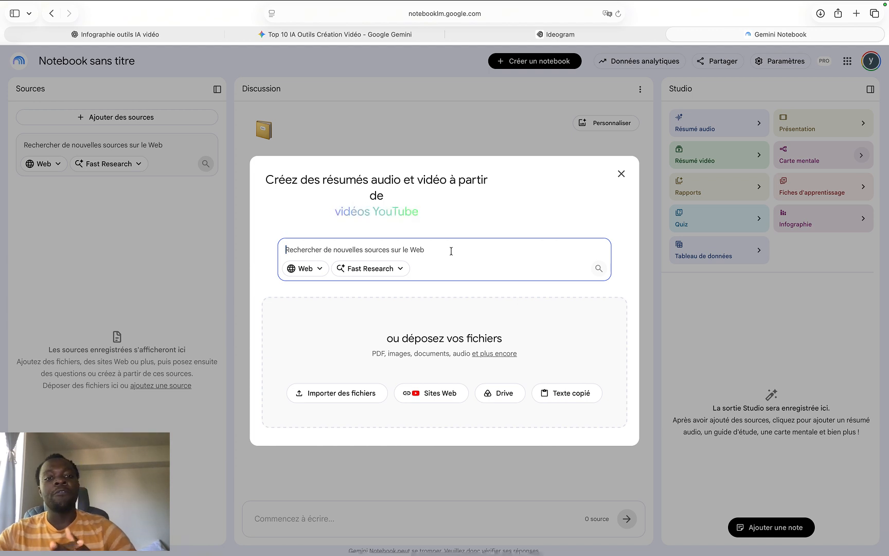
pyautogui.write('v')
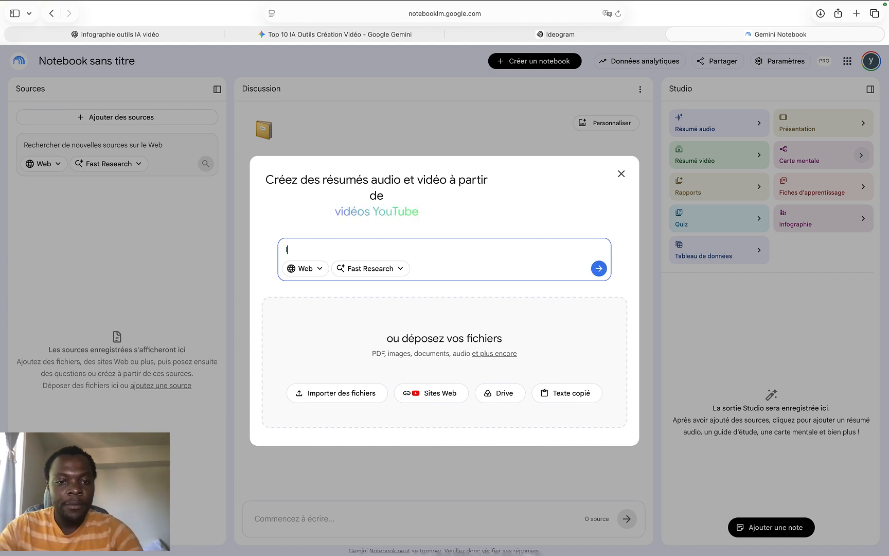
pyautogui.press('BackSpace')
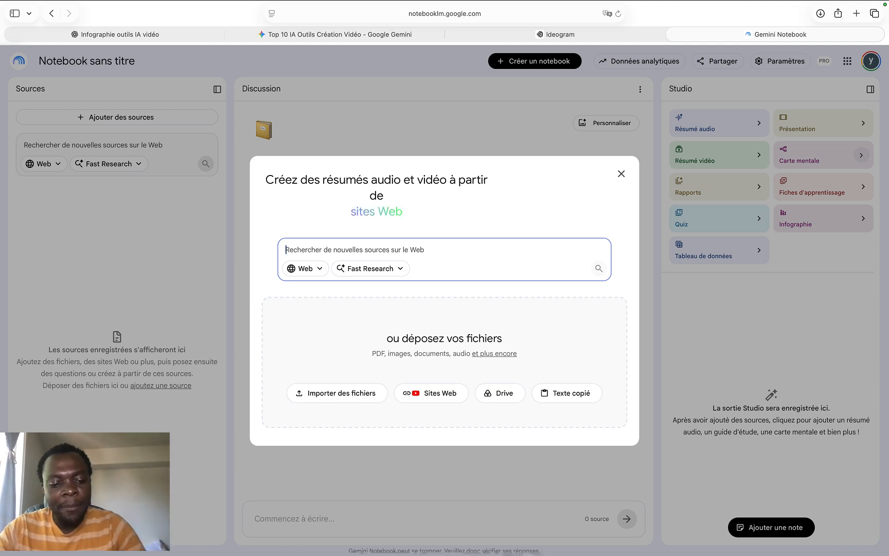
pyautogui.write('Guerre ')
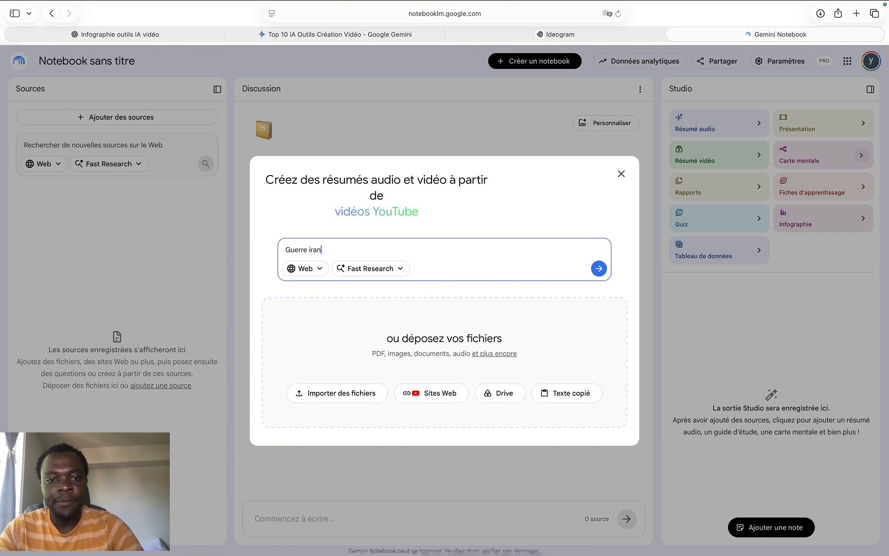
pyautogui.write('iran')
pyautogui.press('Left')
pyautogui.press('Left')
pyautogui.press('BackSpace')
pyautogui.write('I')
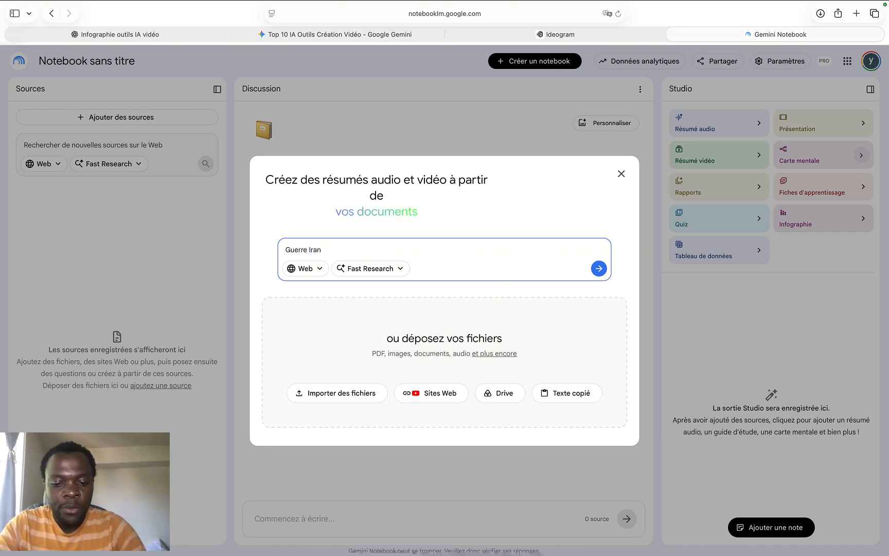
pyautogui.press('Right')
pyautogui.press('Right')
pyautogui.press('Right')
pyautogui.write('USA Is')
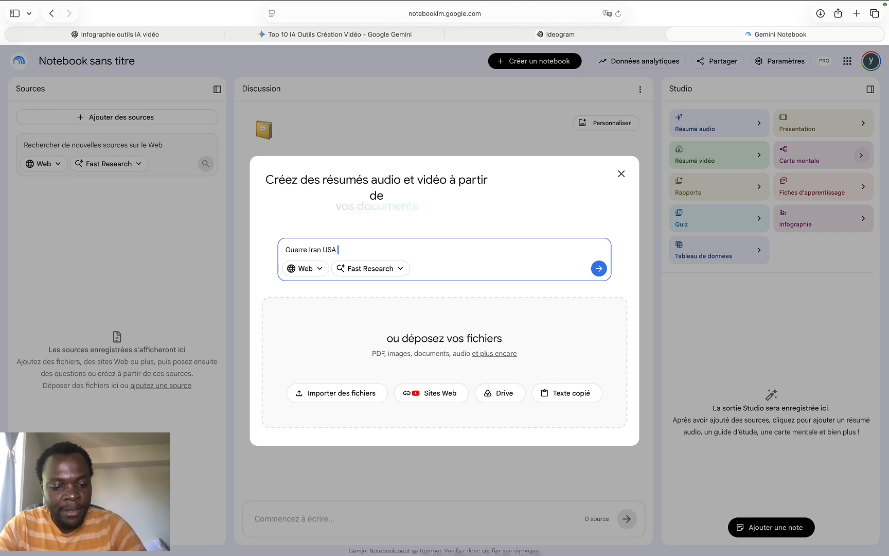
pyautogui.write('ra')
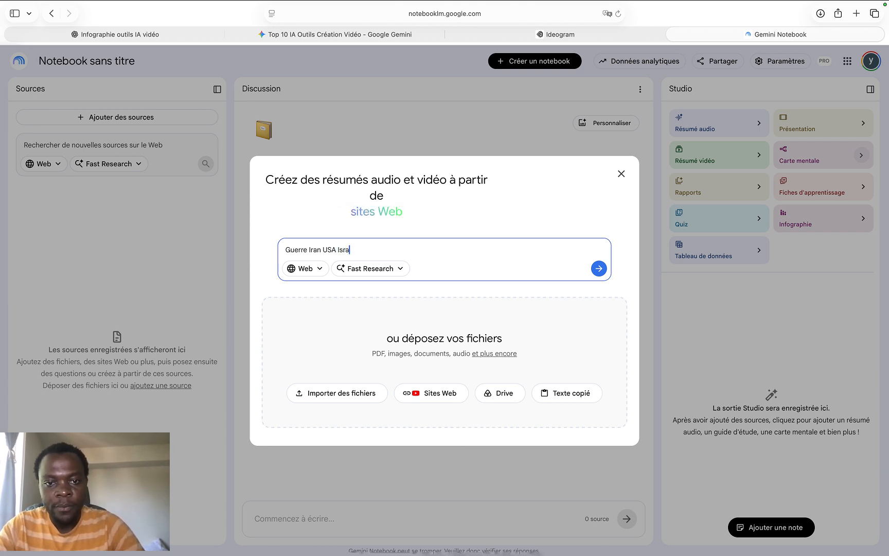
pyautogui.write('el')
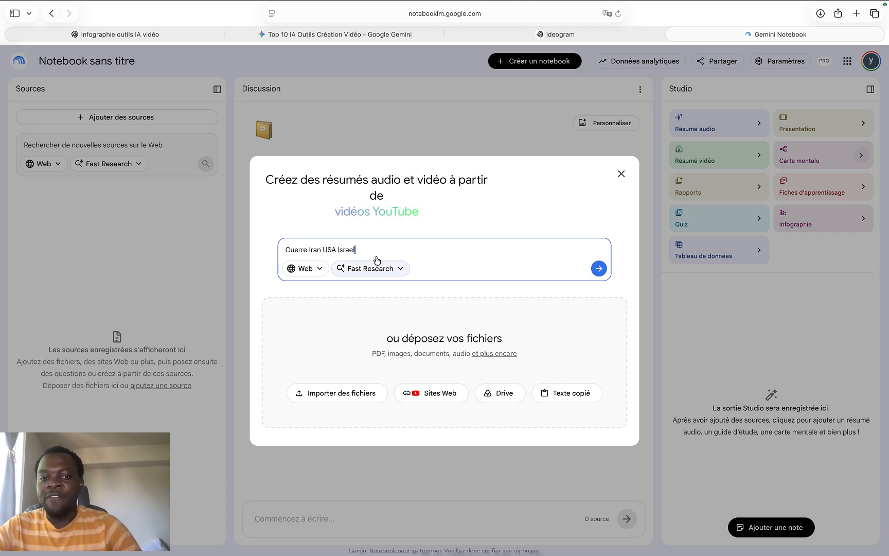
# Check the research mode and source location options, keep Fast Research and Web, and run the source search
pyautogui.click(398, 270)
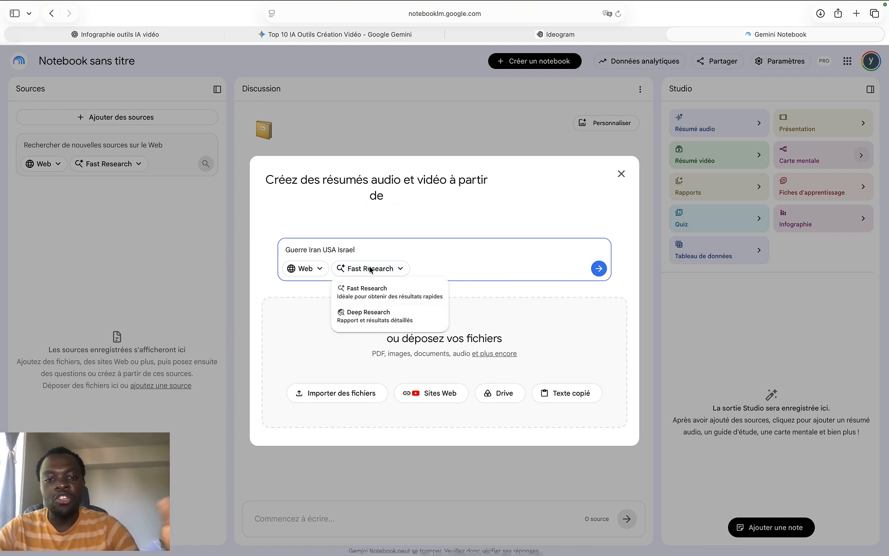
pyautogui.click(318, 272)
pyautogui.click(318, 271)
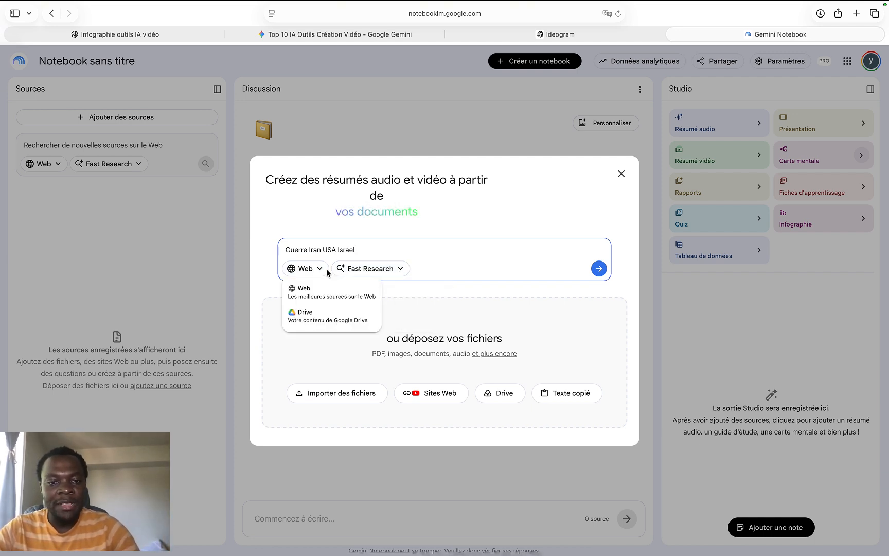
pyautogui.click(493, 266)
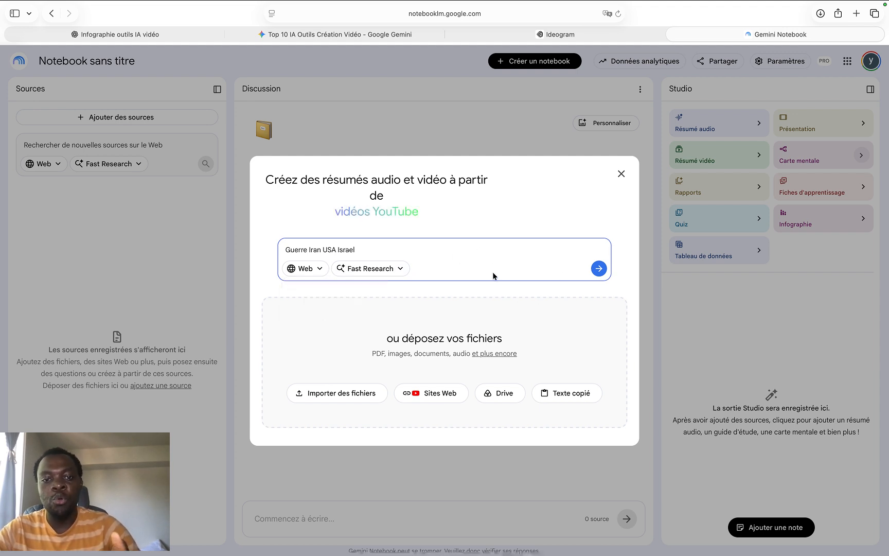
pyautogui.click(598, 268)
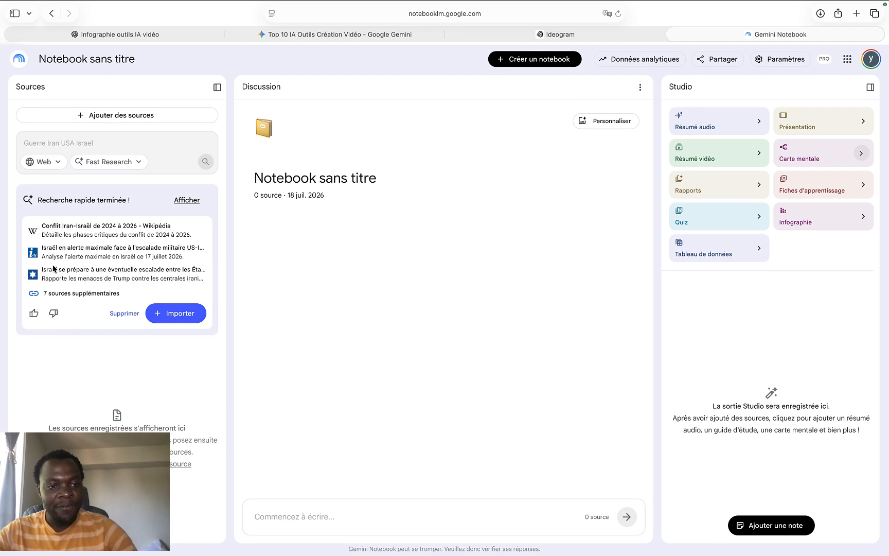
# Review the full list of found sources, keep all of them selected, and import them into the notebook
pyautogui.click(77, 297)
pyautogui.scroll(-1, 78, 301)
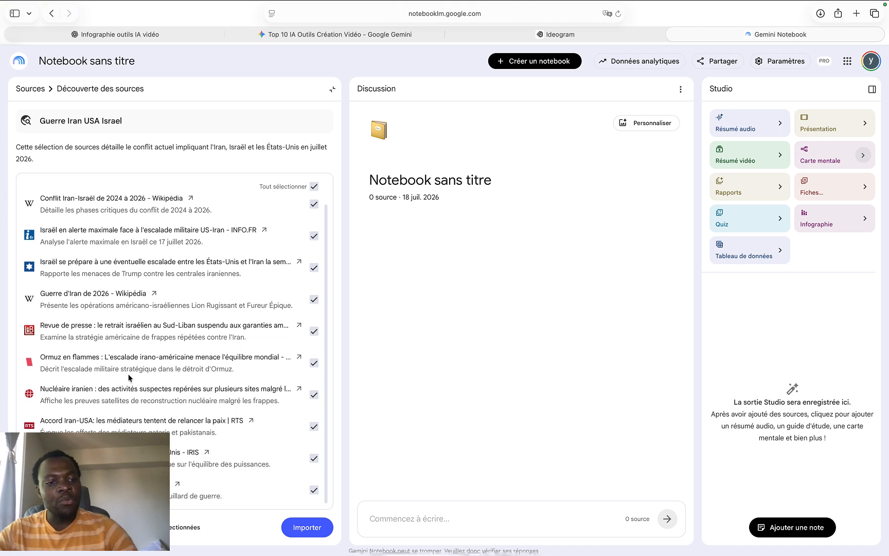
pyautogui.scroll(1, 239, 327)
pyautogui.click(314, 276)
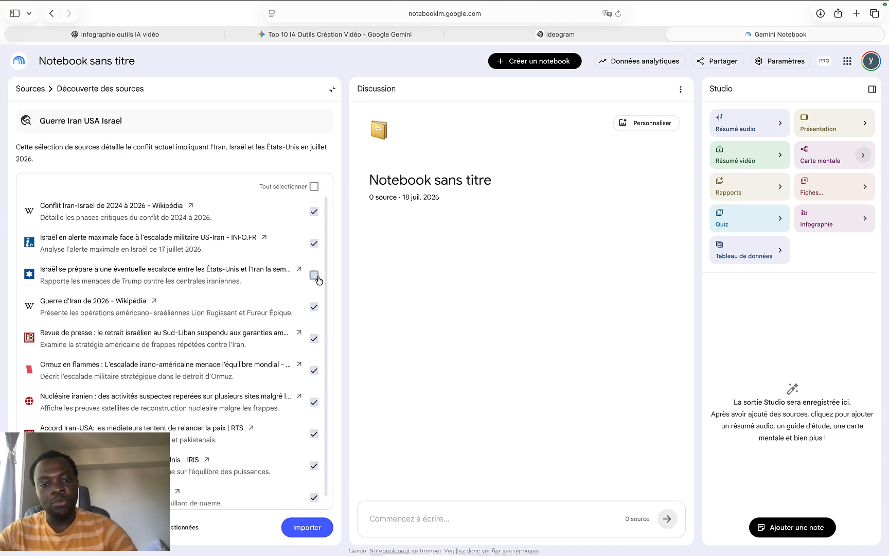
pyautogui.click(316, 277)
pyautogui.scroll(-1, 190, 293)
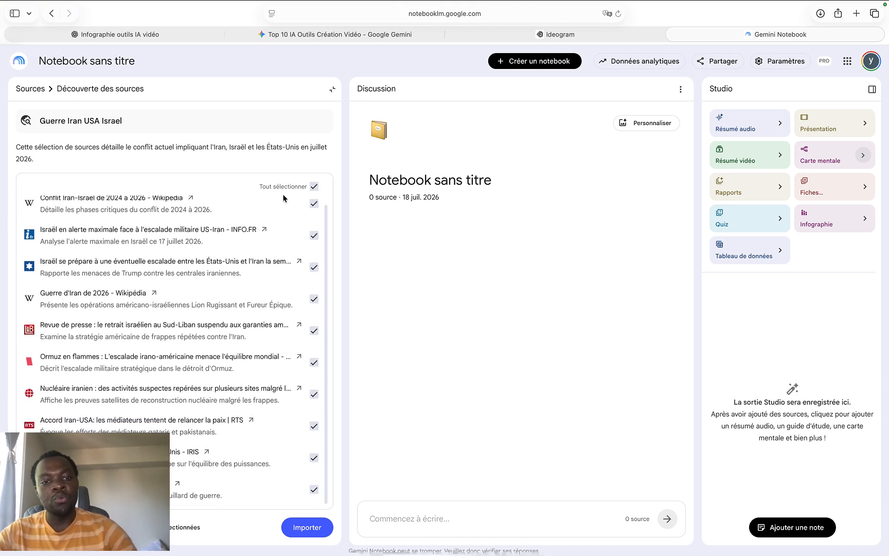
pyautogui.click(314, 186)
pyautogui.click(314, 186)
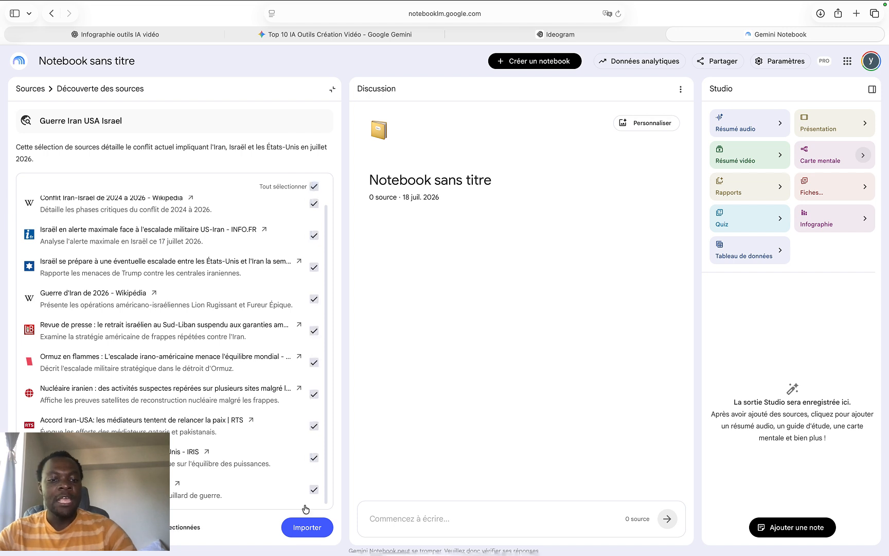
pyautogui.click(307, 526)
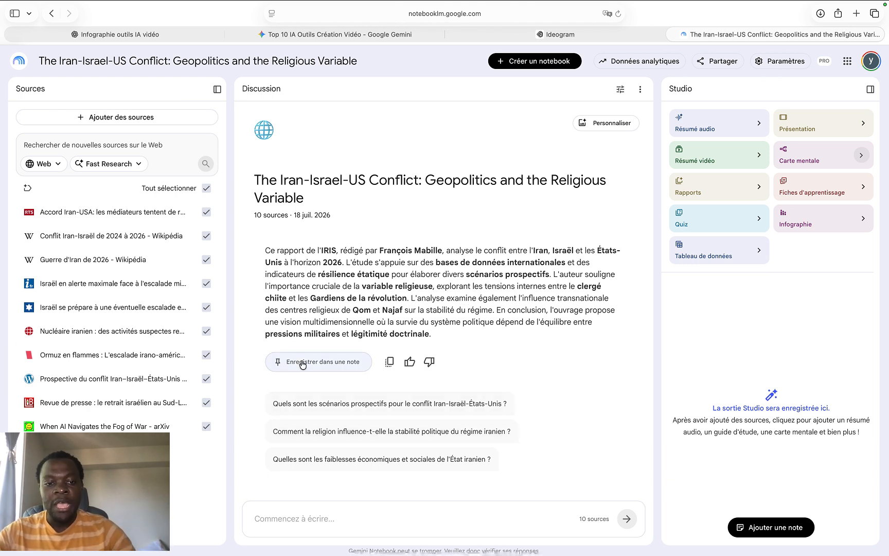
# Generate an audio summary in the "Analyse approfondie" format, in French, at default length and without a focus prompt
pyautogui.click(272, 516)
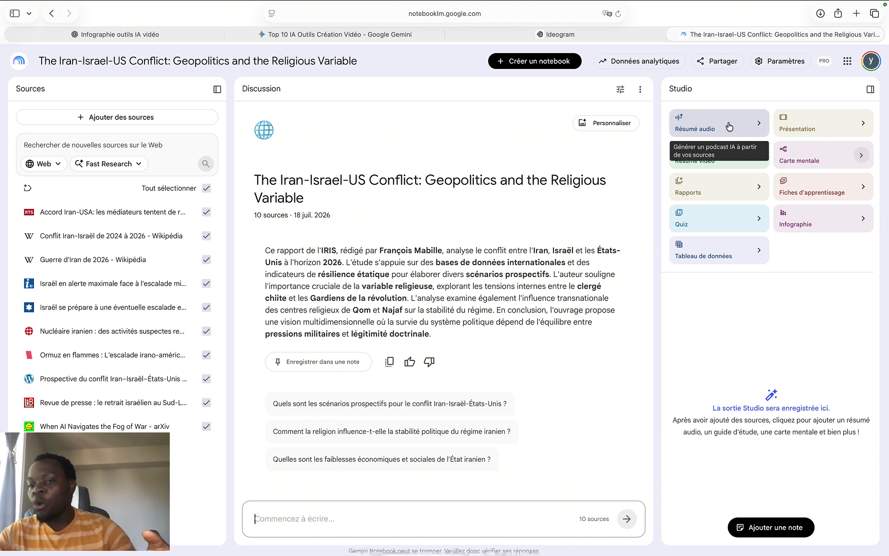
pyautogui.click(729, 126)
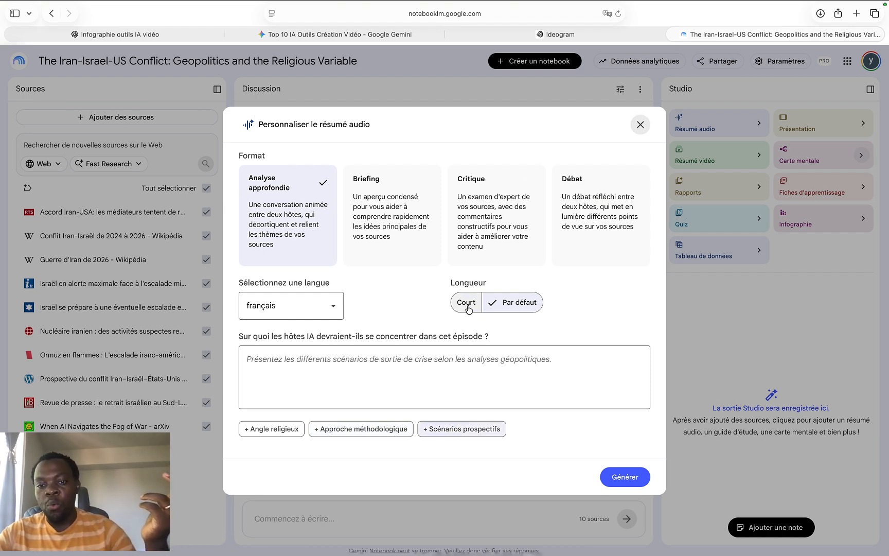
pyautogui.click(334, 308)
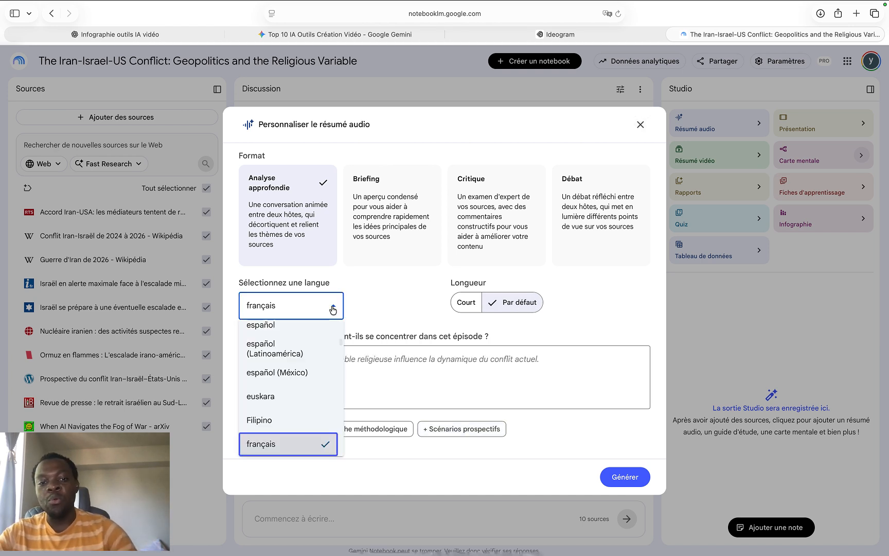
pyautogui.click(333, 307)
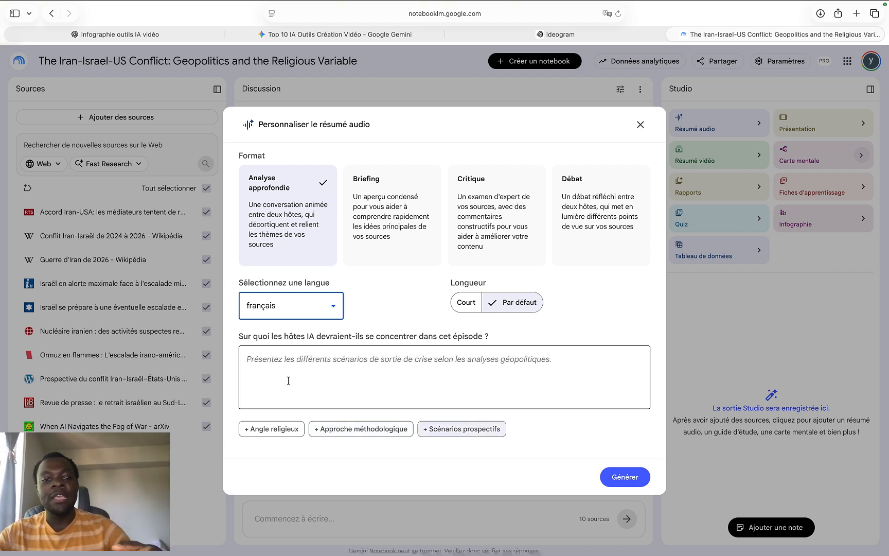
pyautogui.click(334, 379)
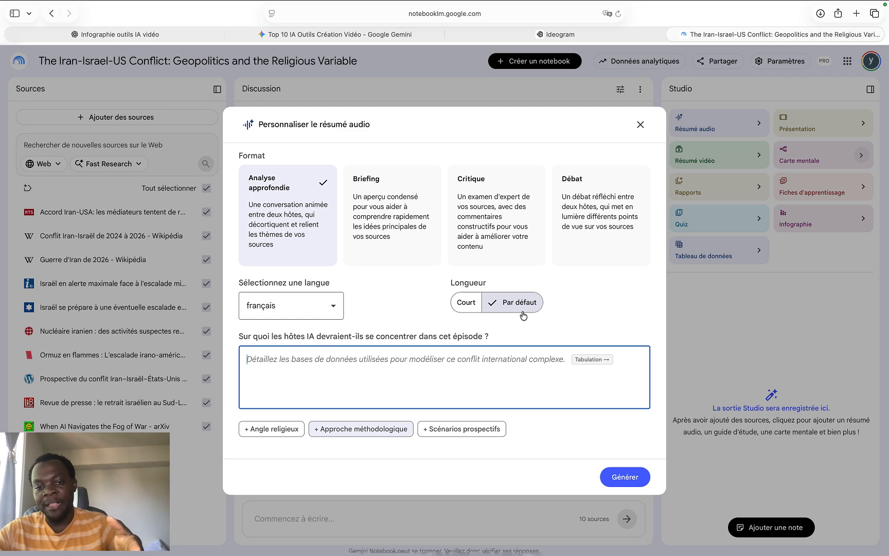
pyautogui.click(610, 479)
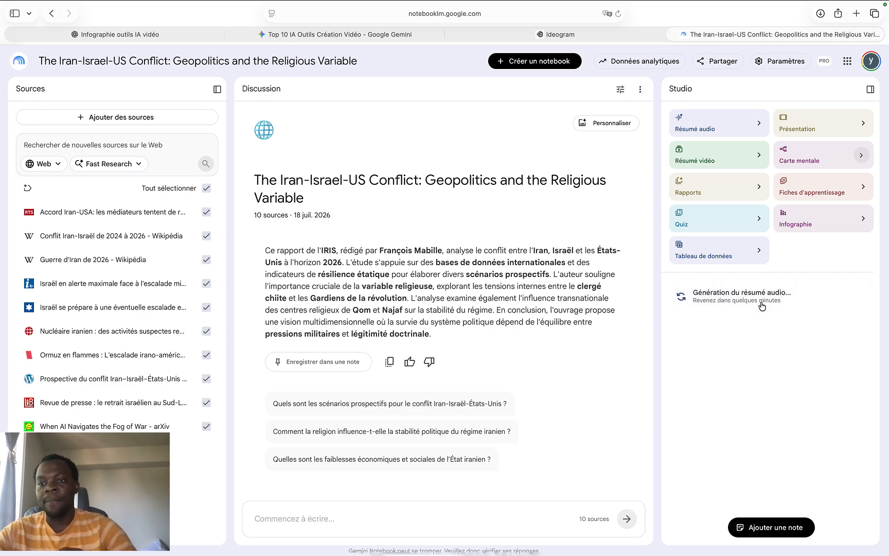
# Generate a slide deck in the "Diaporama détaillé" format, in French, at default length and without a description
pyautogui.click(841, 127)
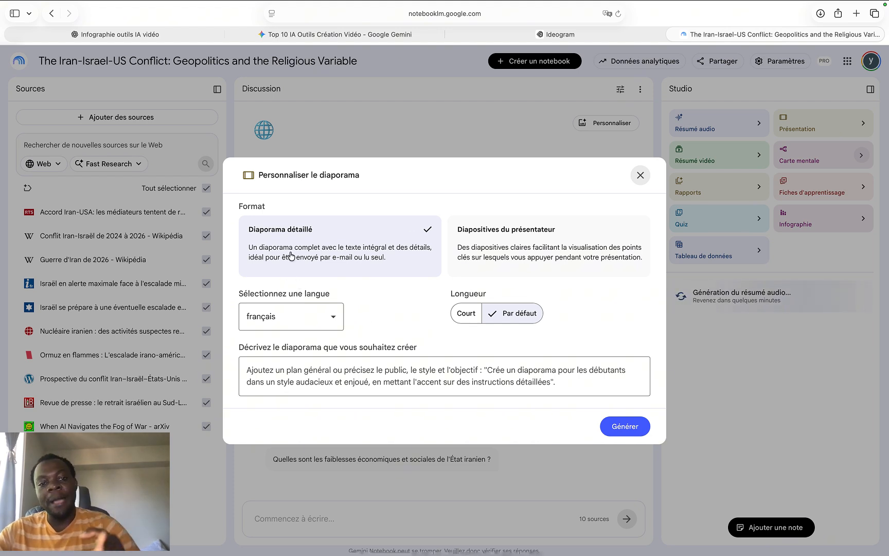
pyautogui.click(551, 245)
pyautogui.click(409, 259)
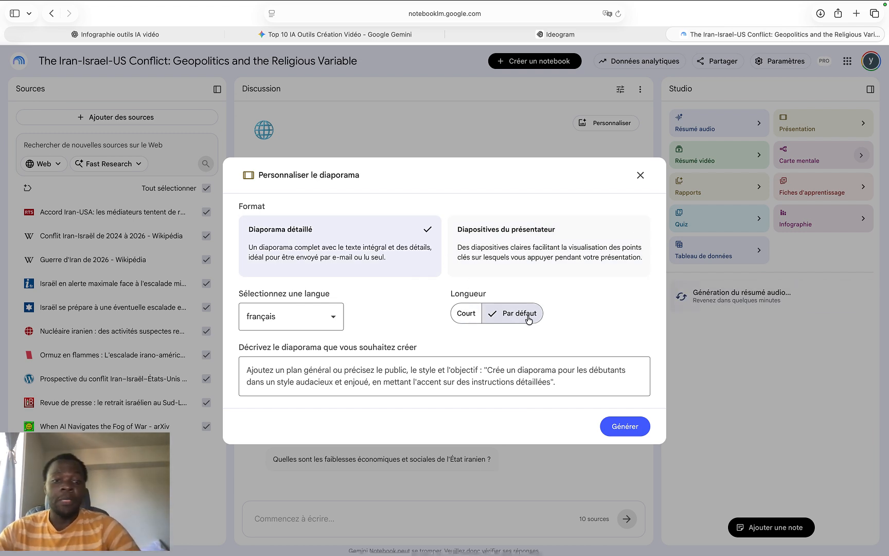
pyautogui.click(322, 317)
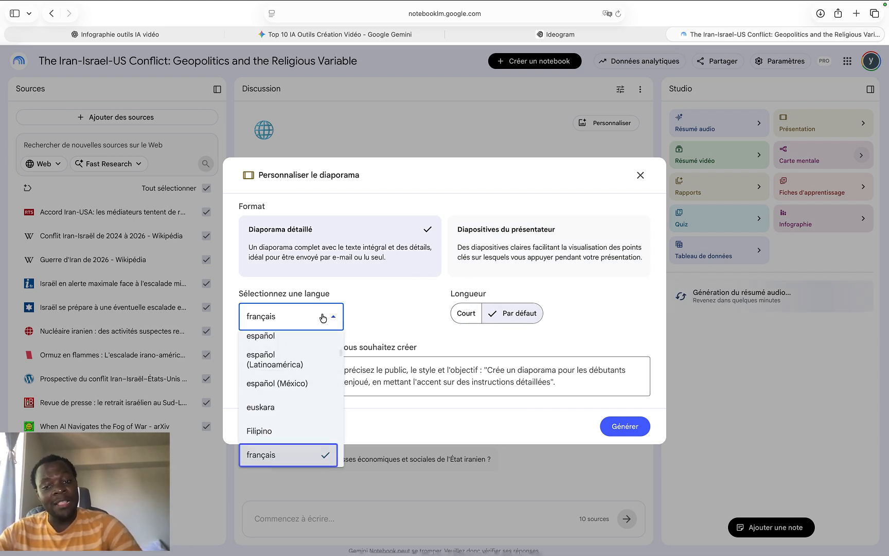
pyautogui.click(323, 317)
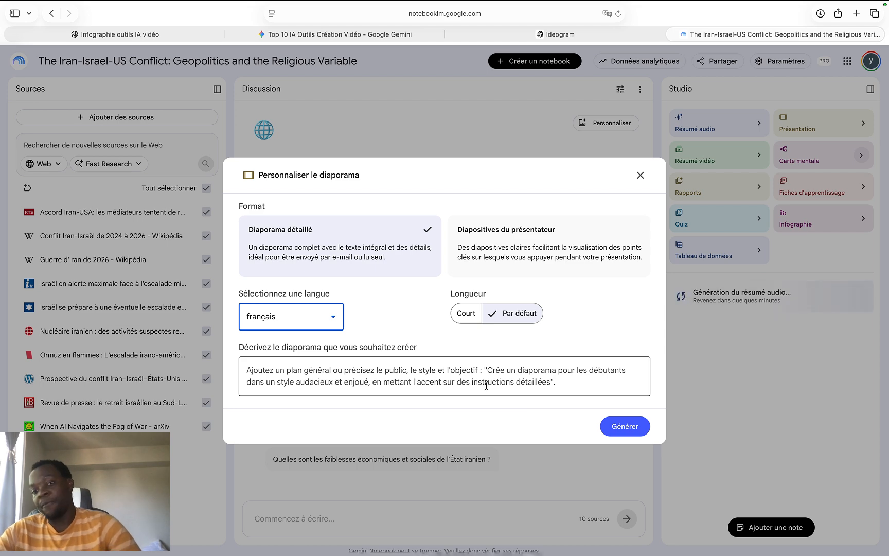
pyautogui.click(621, 426)
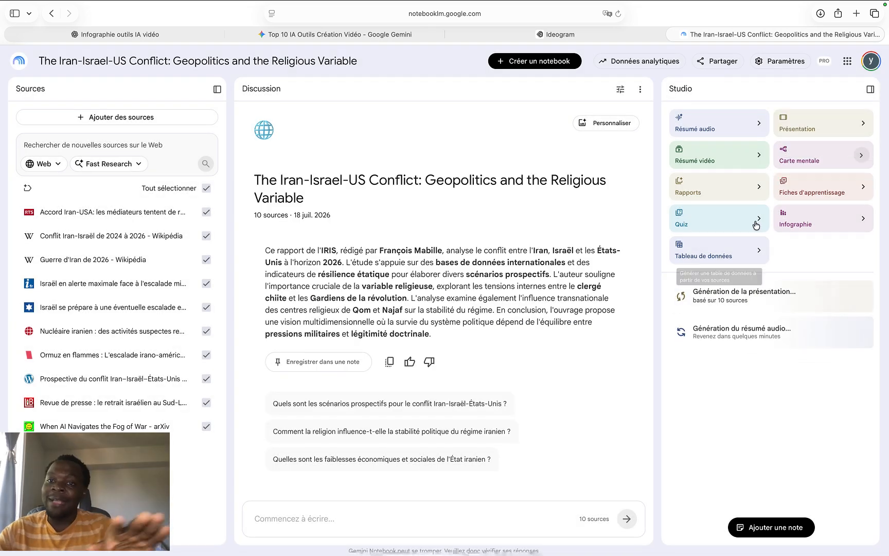
# Generate a video summary in the "Vidéo explicative" format, in French, with automatic visual style selection and no focus prompt
pyautogui.click(749, 162)
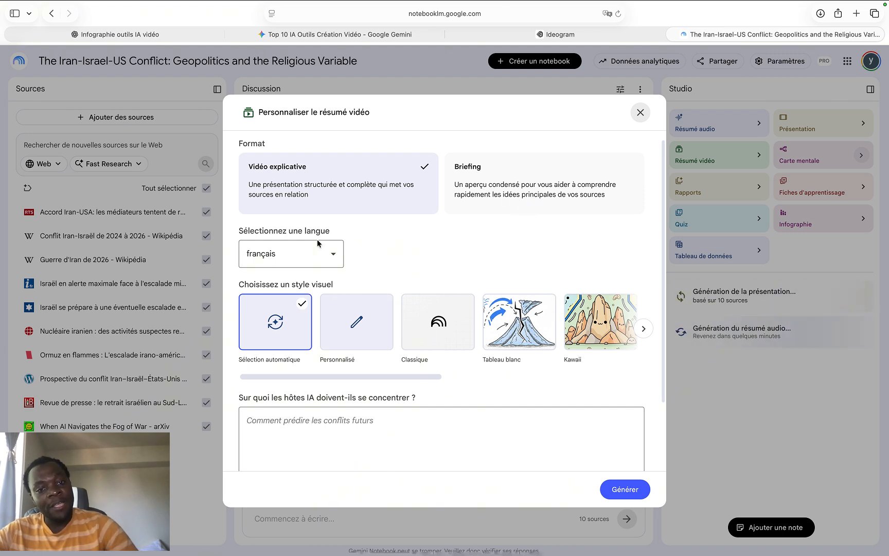
pyautogui.click(330, 257)
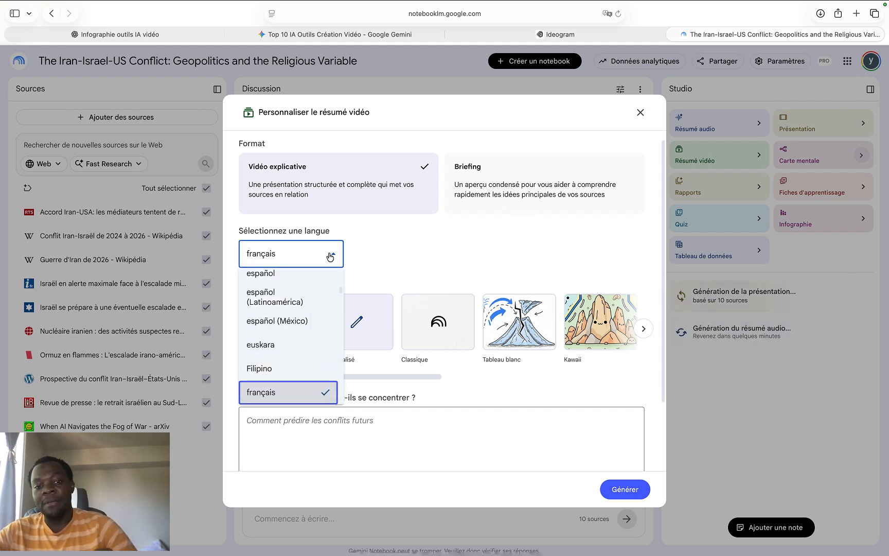
pyautogui.click(330, 257)
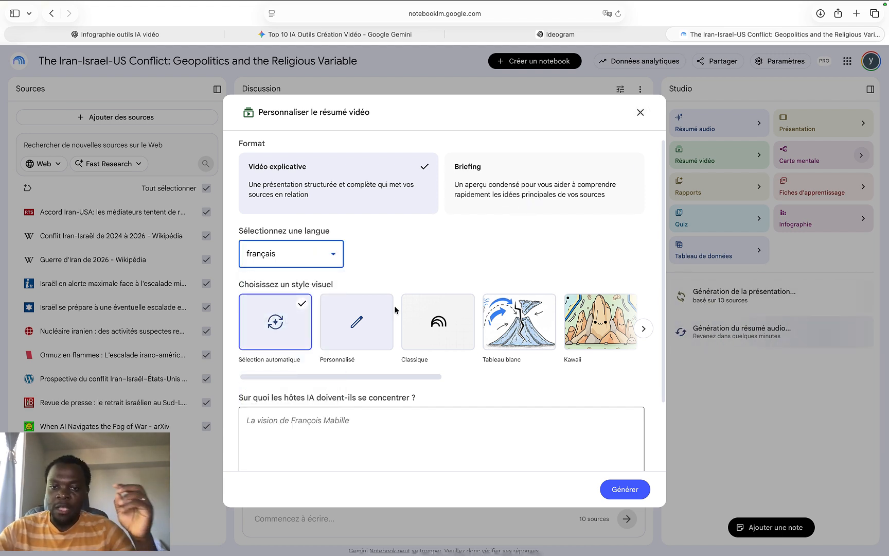
pyautogui.hscroll(10, 462, 340)
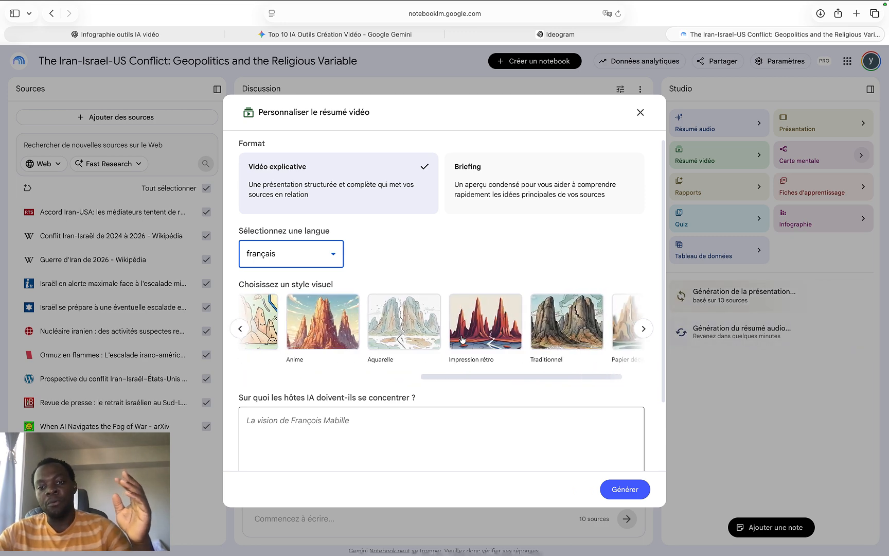
pyautogui.hscroll(-10, 462, 340)
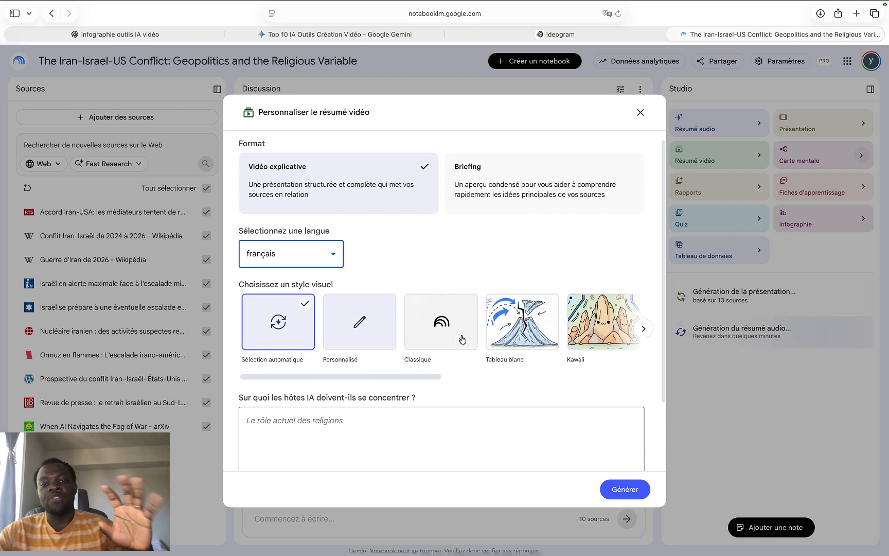
pyautogui.scroll(-1, 462, 339)
pyautogui.scroll(-3, 463, 339)
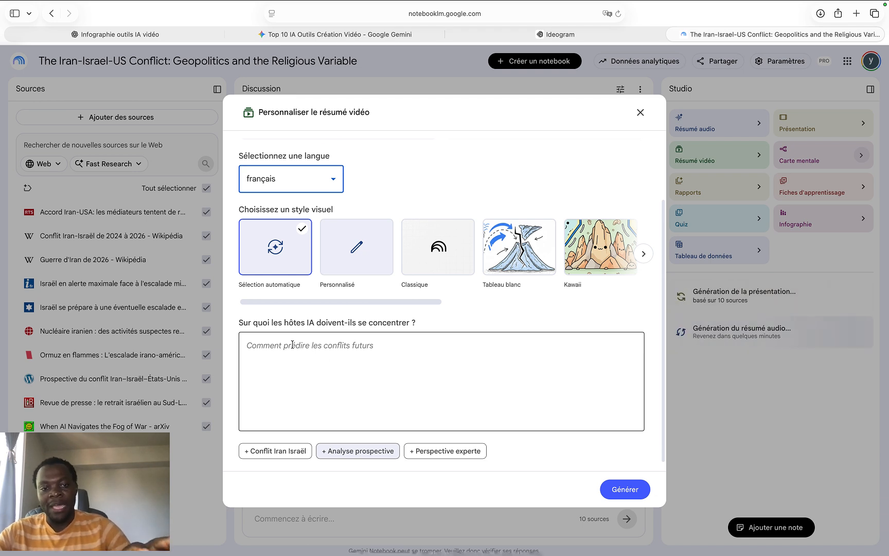
pyautogui.click(381, 353)
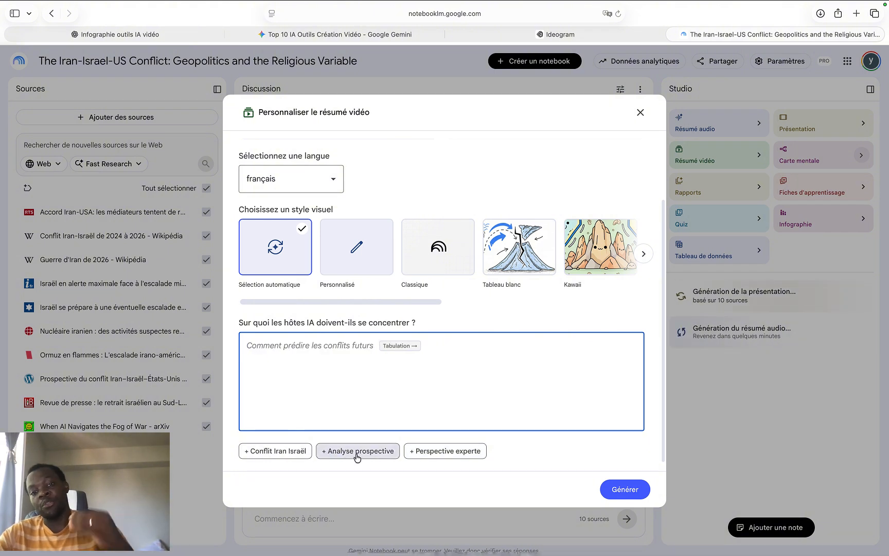
pyautogui.click(631, 492)
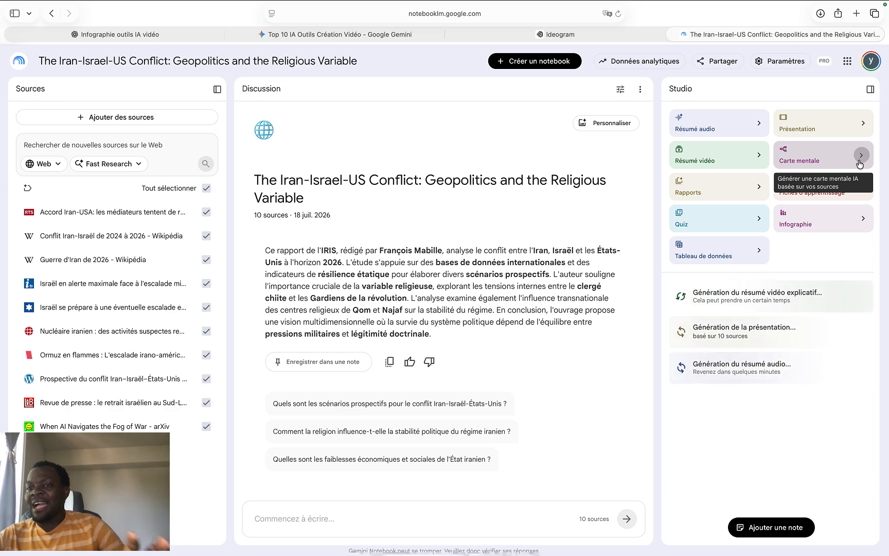
# Generate a mind map without a theme prompt and a report in the "Article de blog" format
pyautogui.click(822, 164)
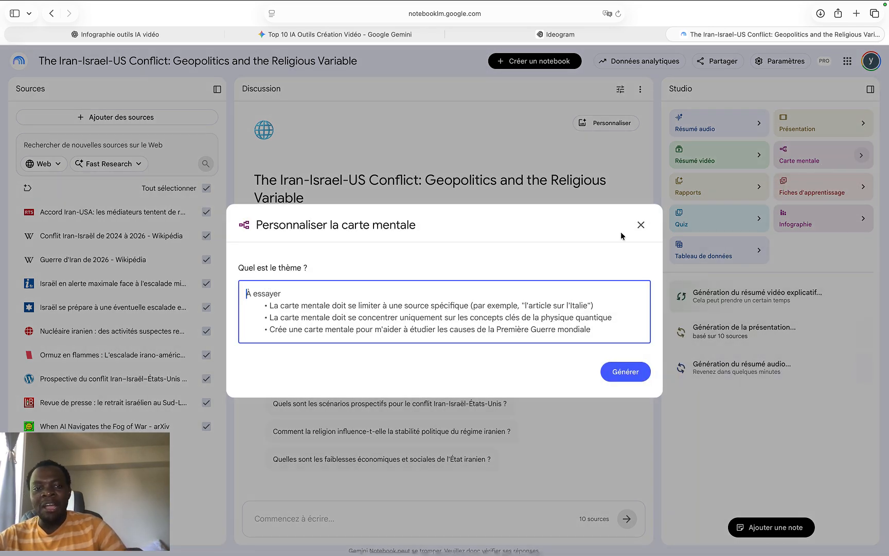
pyautogui.click(628, 375)
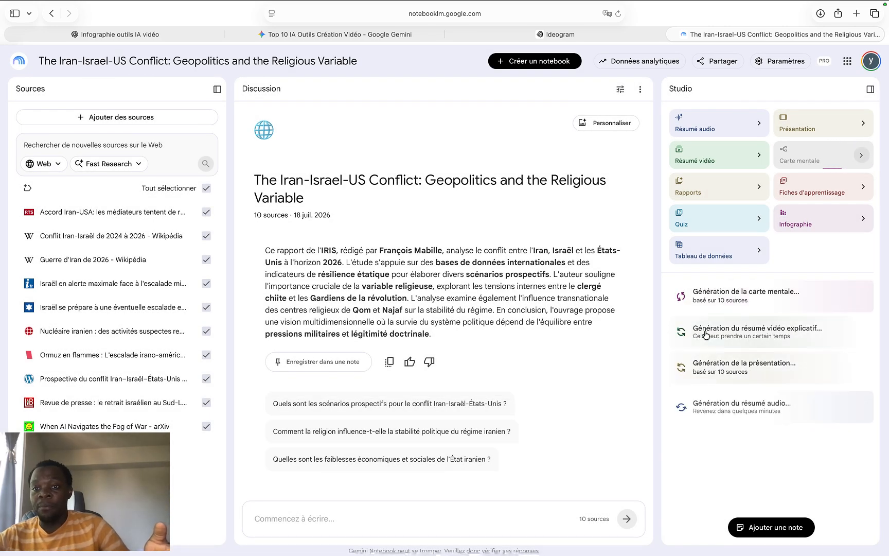
pyautogui.click(729, 197)
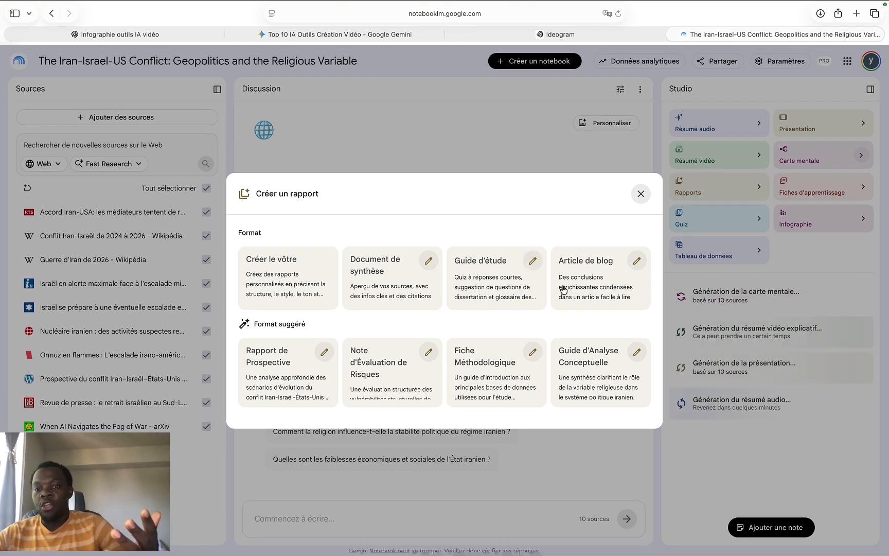
pyautogui.click(580, 286)
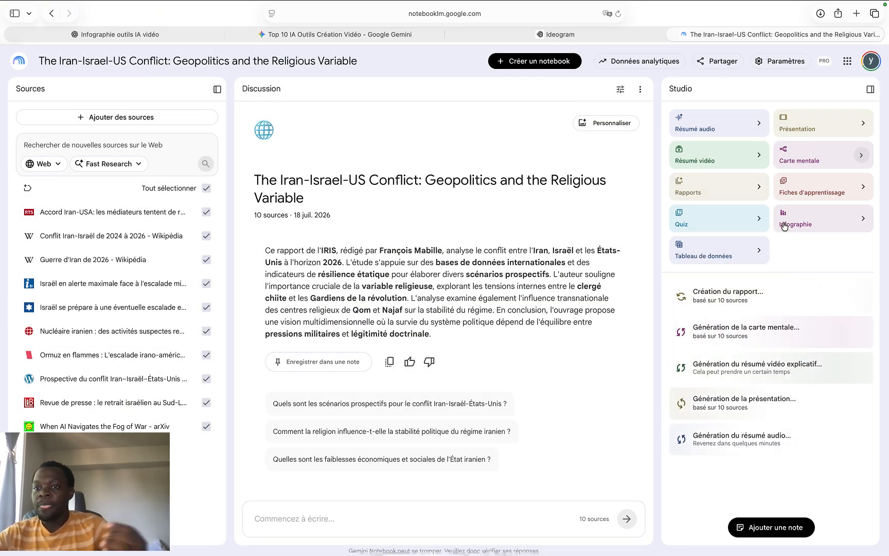
# Generate flashcards and a quiz, both with the standard number of items, medium difficulty and no theme prompt
pyautogui.click(814, 191)
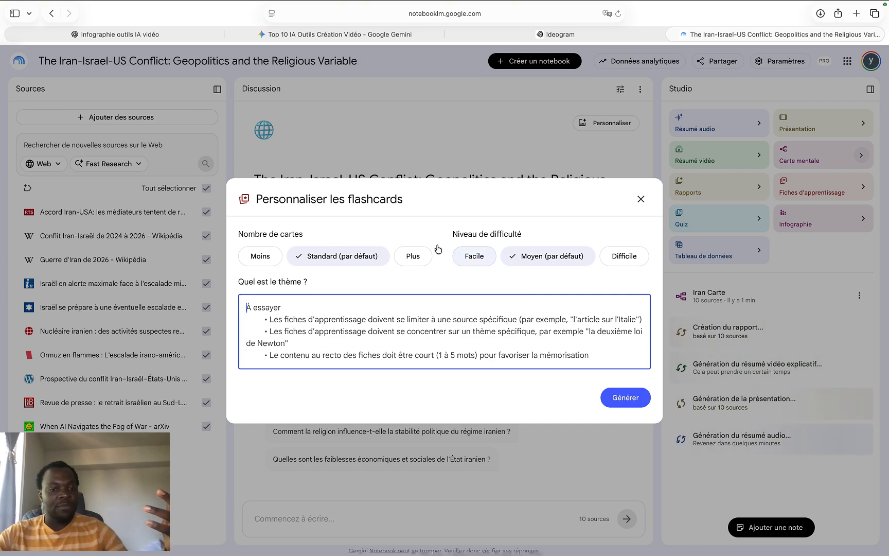
pyautogui.click(624, 398)
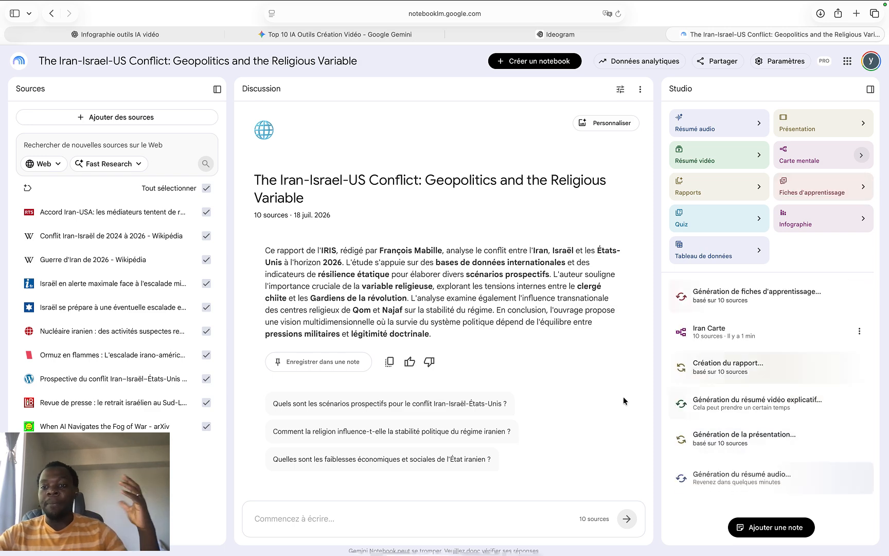
pyautogui.click(728, 229)
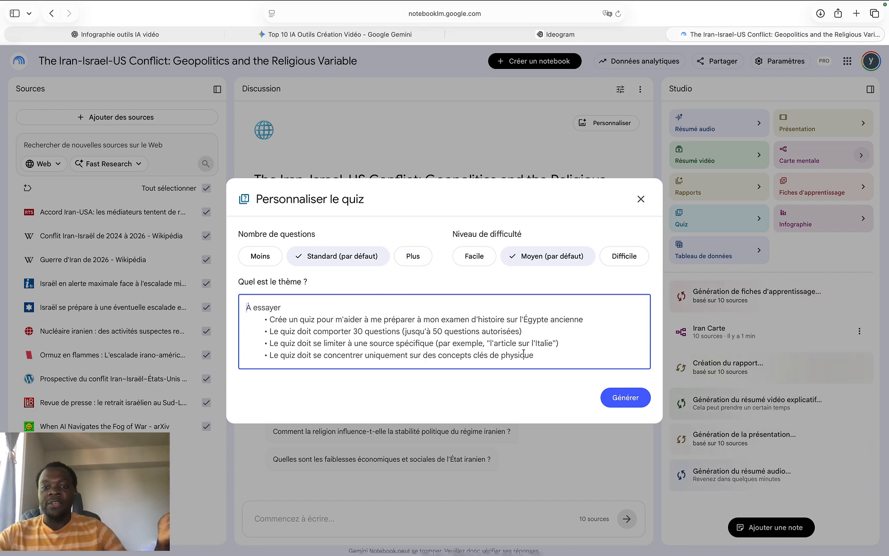
pyautogui.click(623, 397)
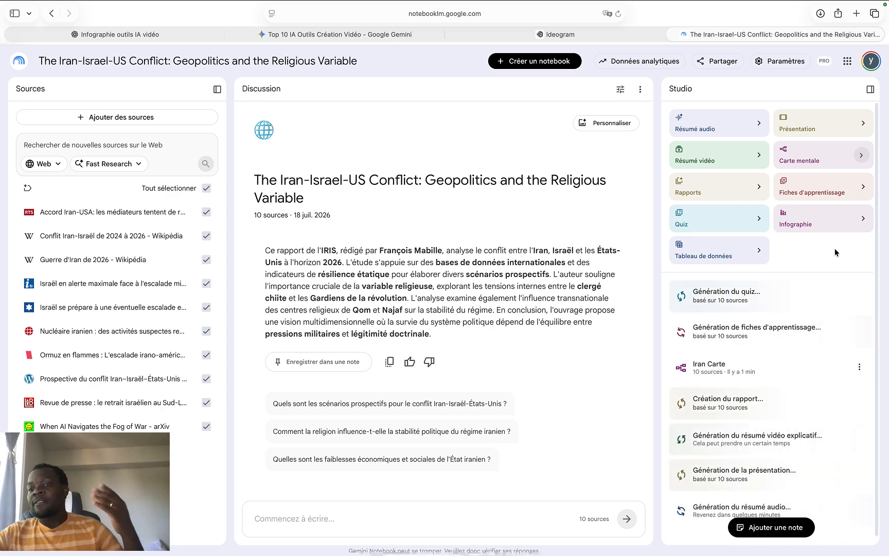
# Generate a landscape infographic in French with automatic visual style, standard detail level and no description
pyautogui.click(846, 218)
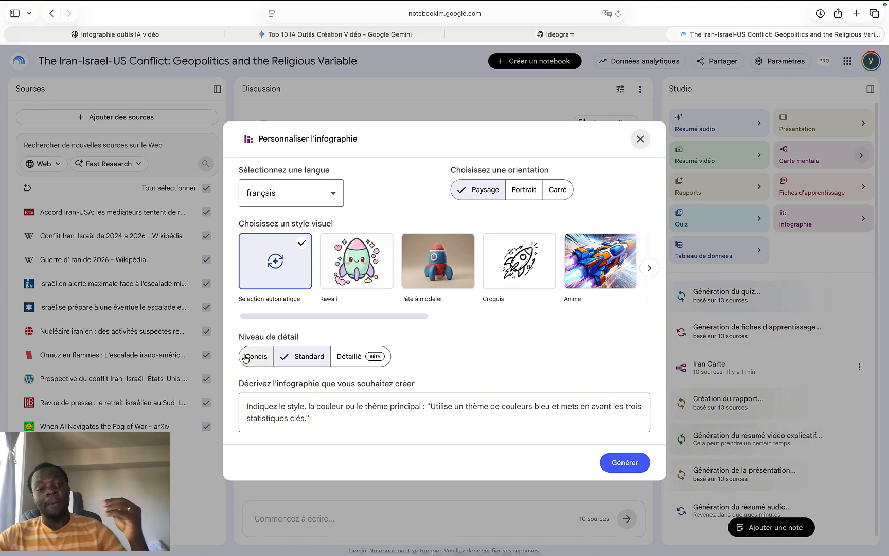
pyautogui.click(320, 198)
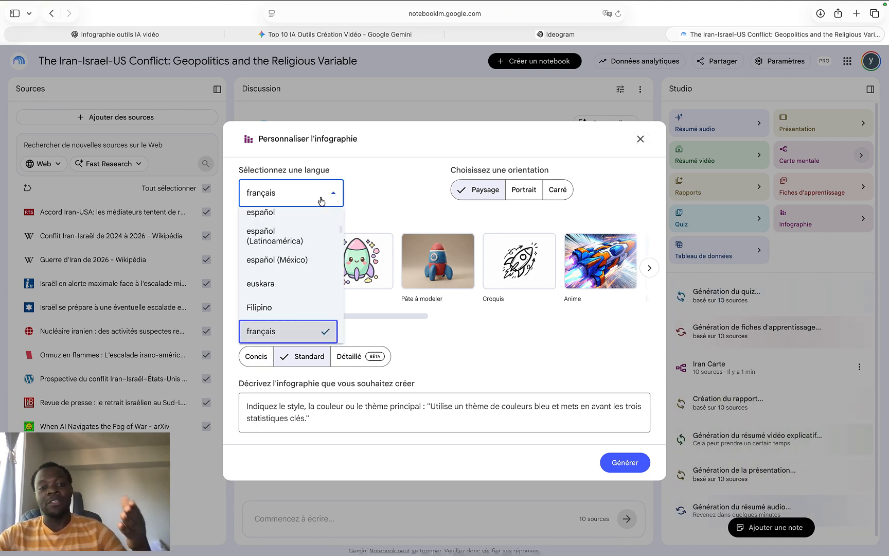
pyautogui.click(320, 200)
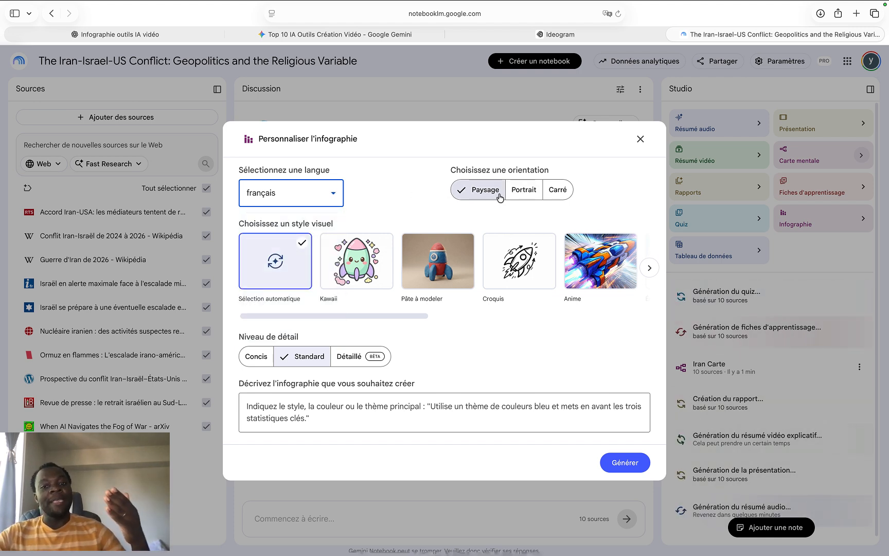
pyautogui.click(525, 196)
pyautogui.click(563, 191)
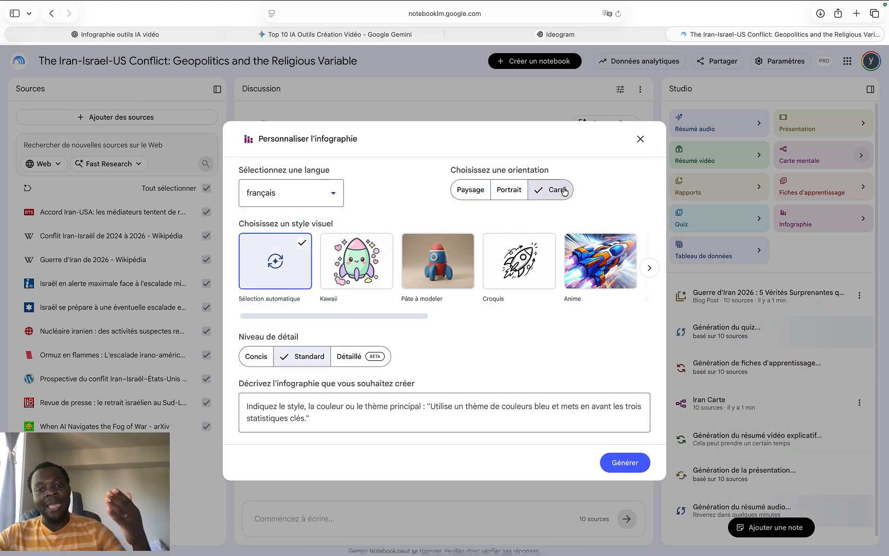
pyautogui.click(478, 194)
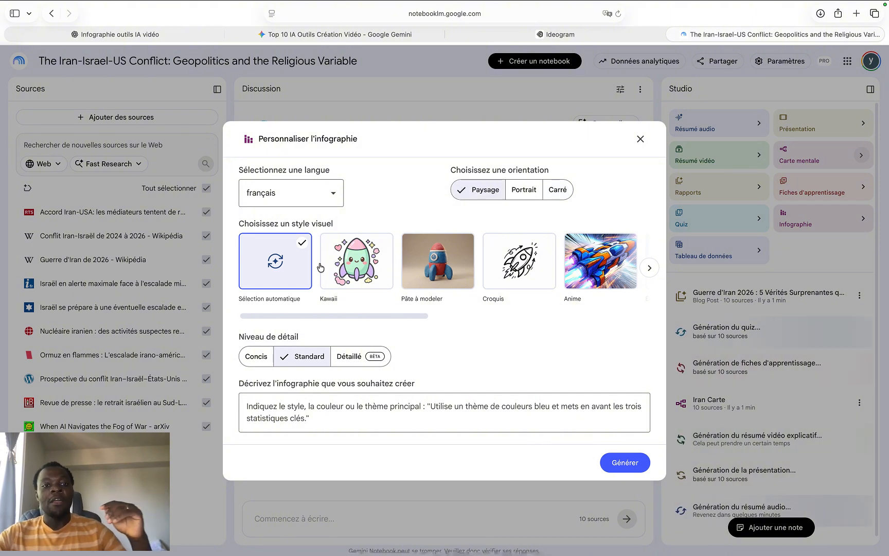
pyautogui.hscroll(10, 431, 273)
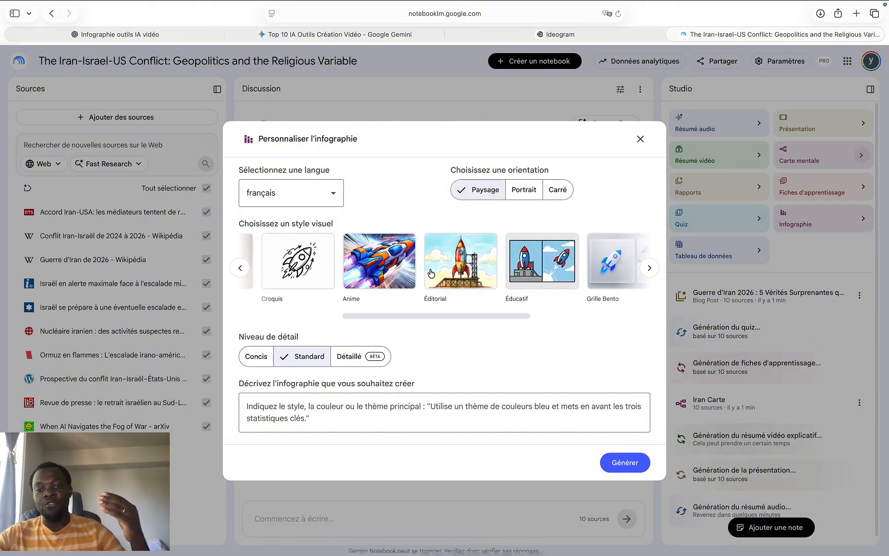
pyautogui.hscroll(-10, 431, 273)
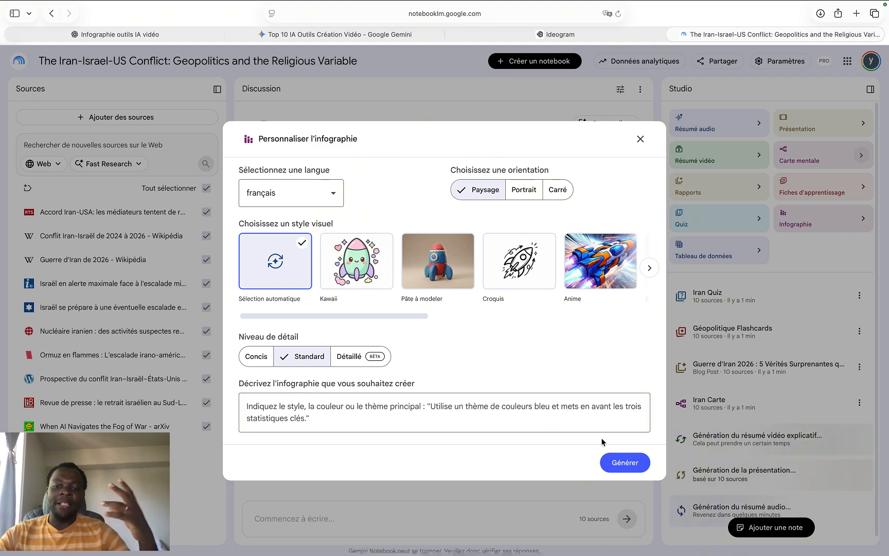
pyautogui.click(625, 463)
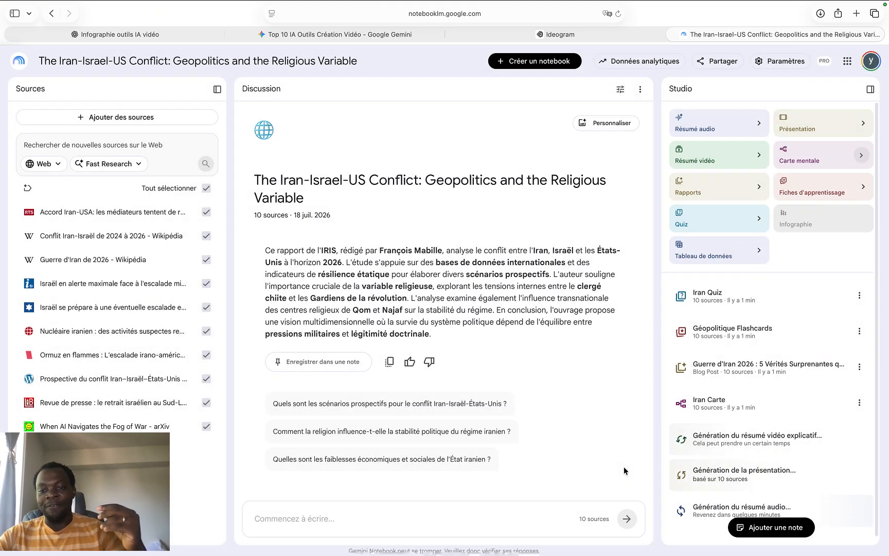
# Generate a data table in French from the sources, leaving its description empty
pyautogui.click(712, 259)
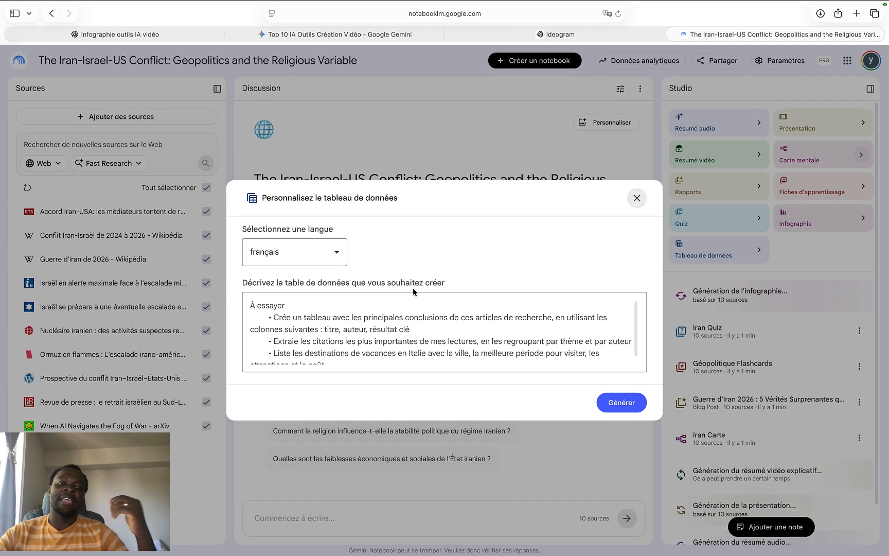
pyautogui.scroll(-1, 460, 313)
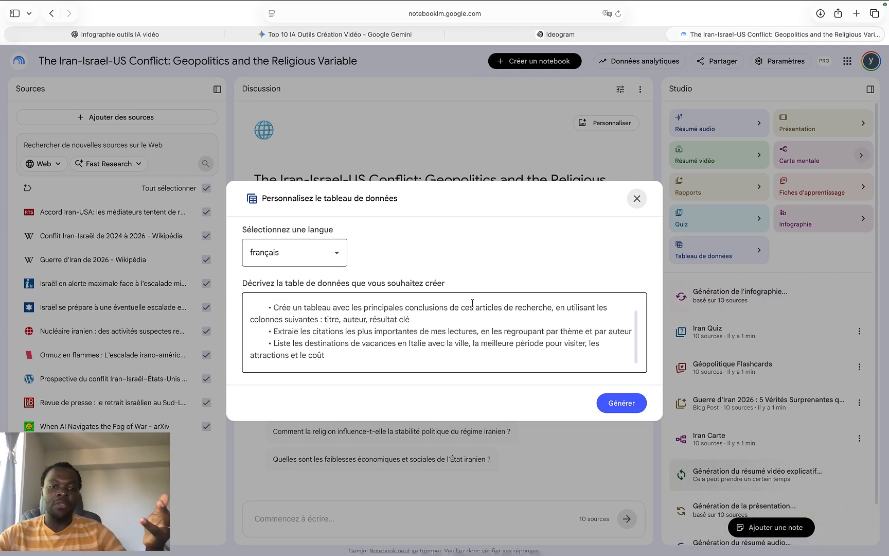
pyautogui.scroll(1, 472, 303)
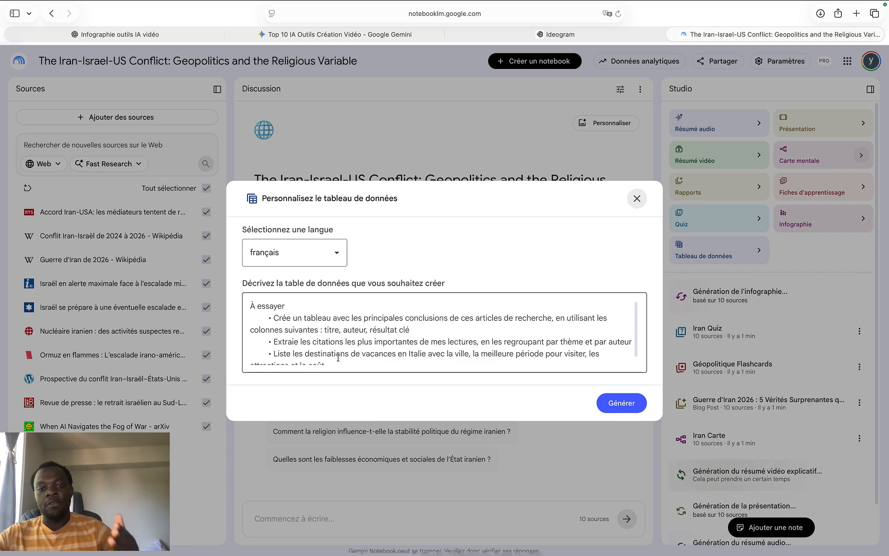
pyautogui.click(327, 263)
pyautogui.click(267, 444)
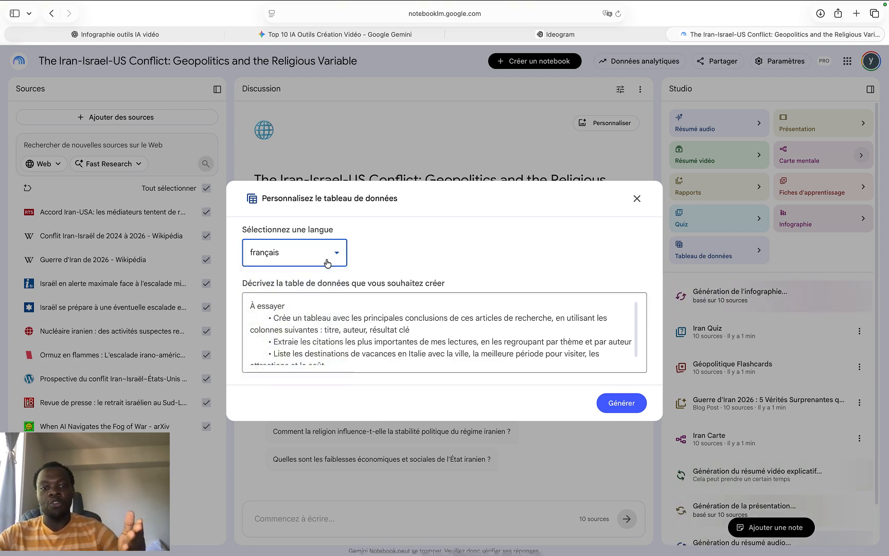
pyautogui.click(618, 408)
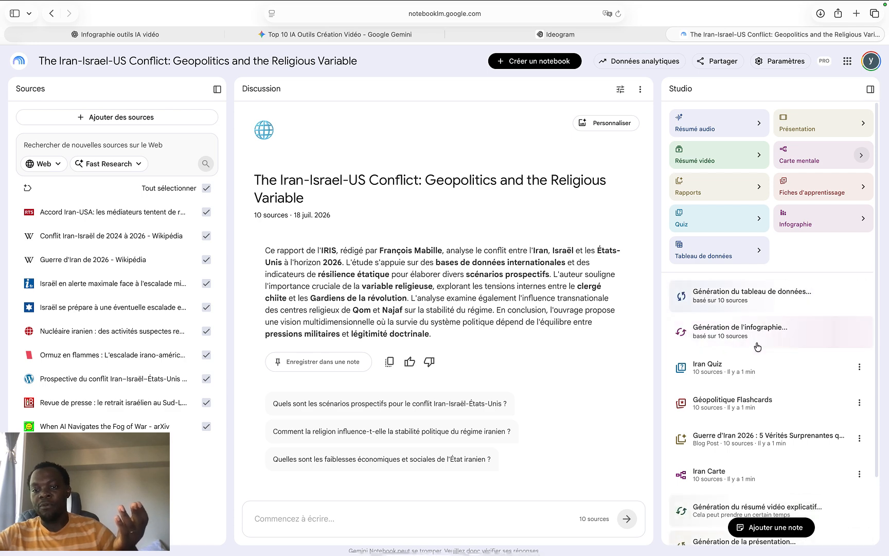
# Open the Iran Quiz, answer the first question with "28 février 2026", view the second question enlarged, and close the quiz
pyautogui.click(726, 372)
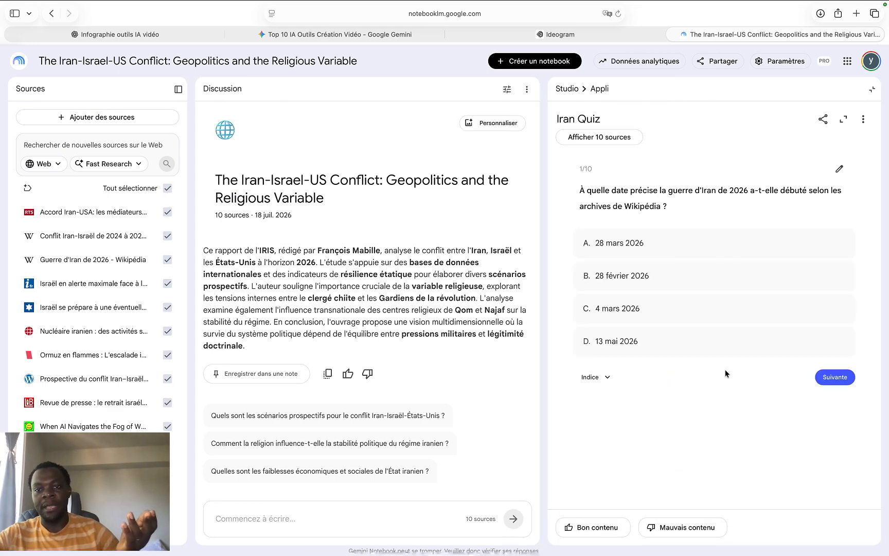
pyautogui.click(682, 277)
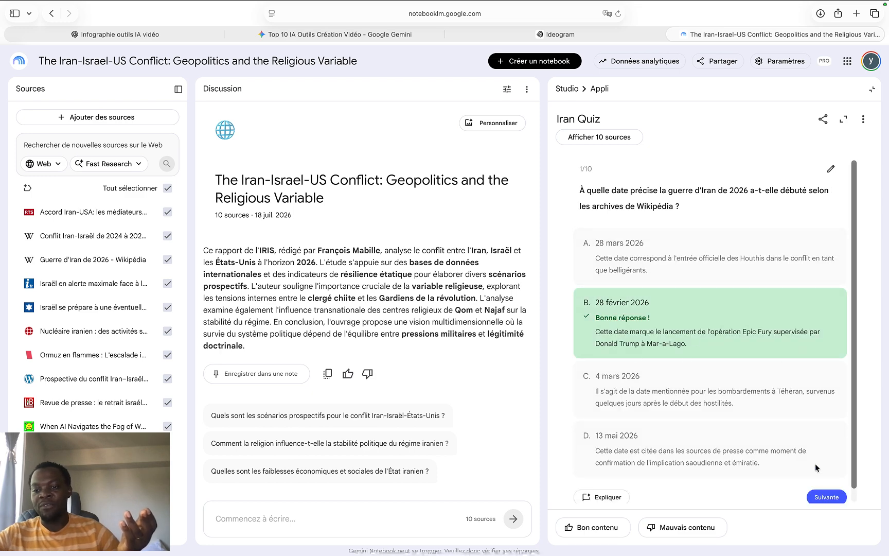
pyautogui.click(823, 497)
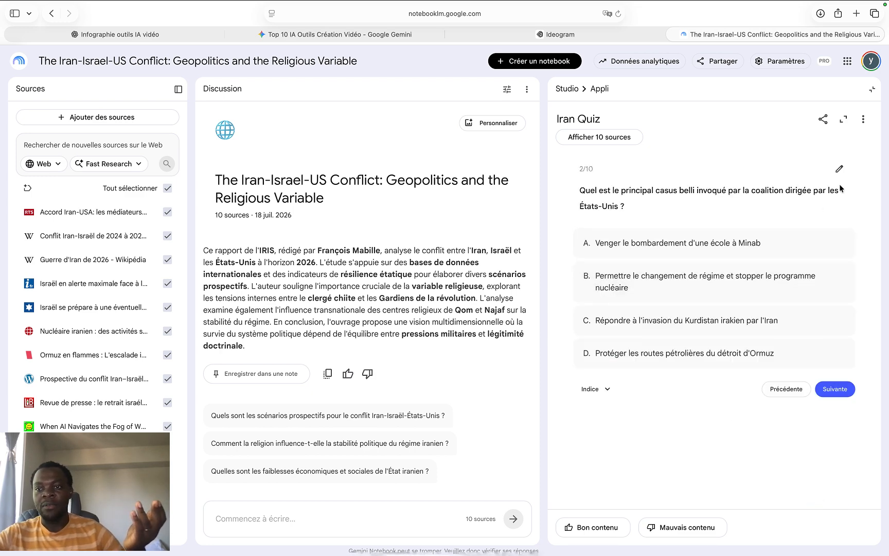
pyautogui.click(844, 120)
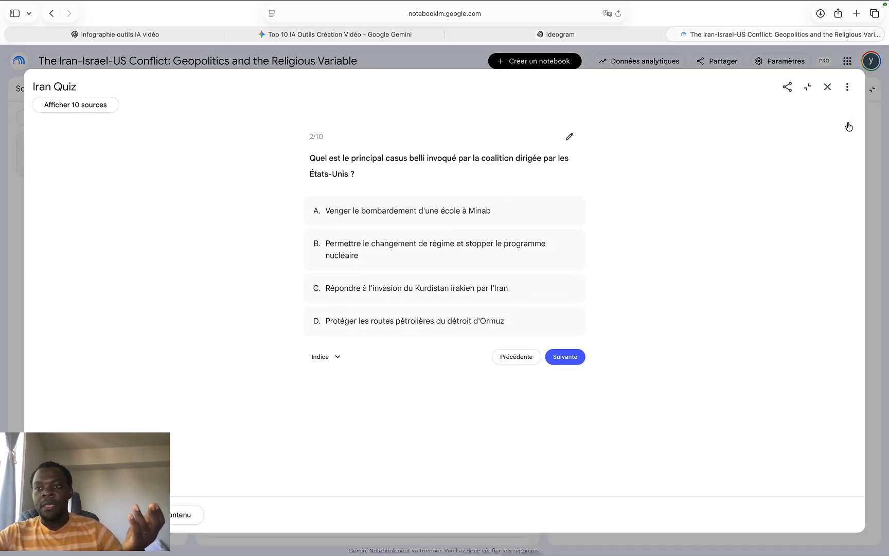
pyautogui.click(828, 87)
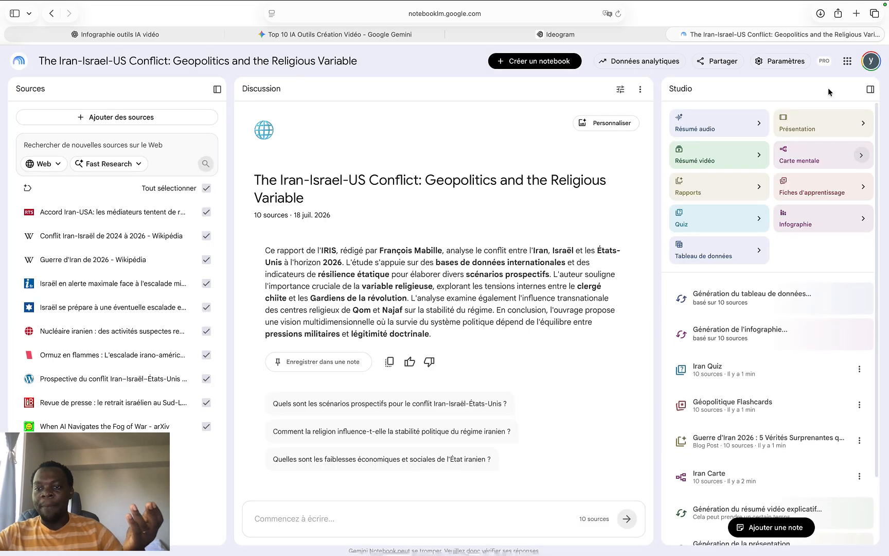
# Review the Géopolitique Flashcards by flipping the first card, marking it as known and advancing to the fourth card, and close them
pyautogui.click(753, 410)
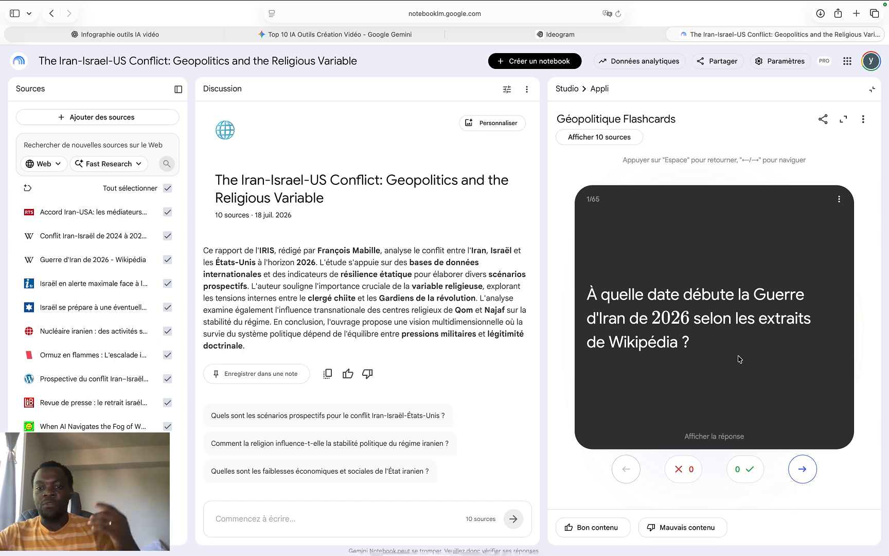
pyautogui.click(734, 367)
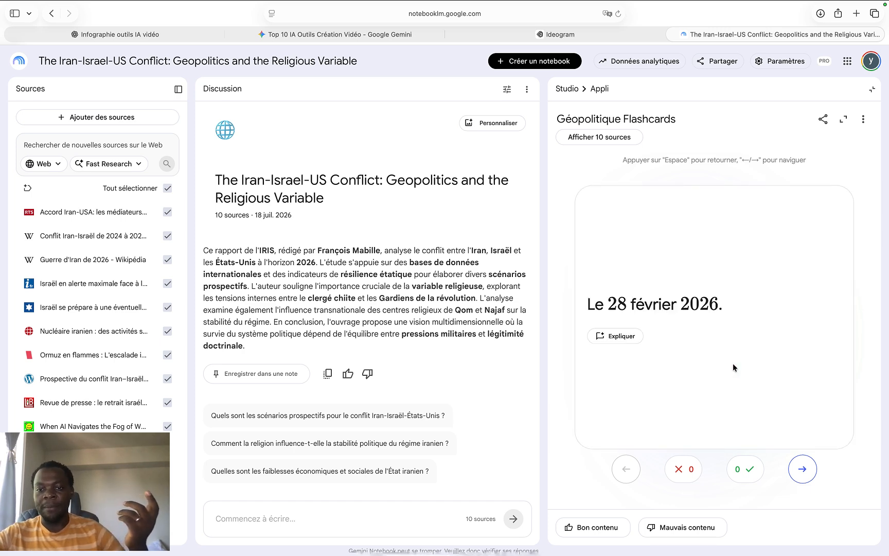
pyautogui.click(732, 363)
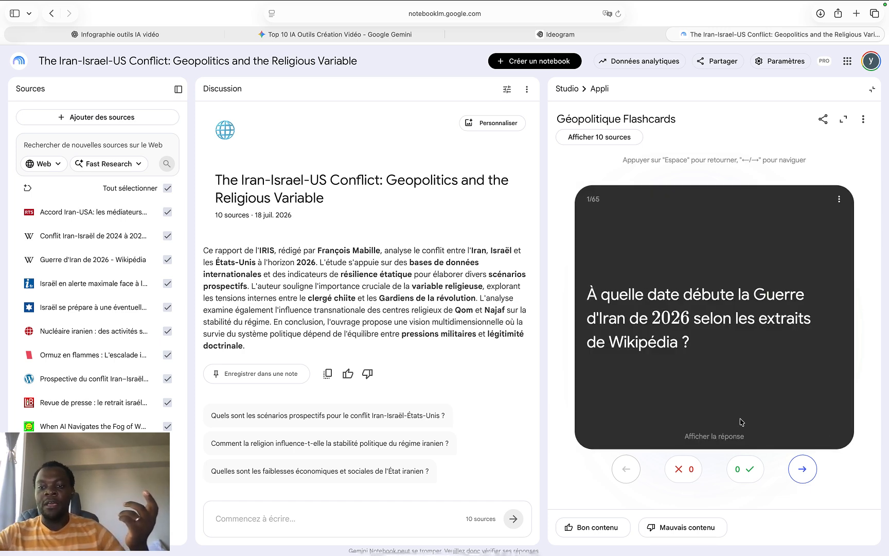
pyautogui.click(756, 475)
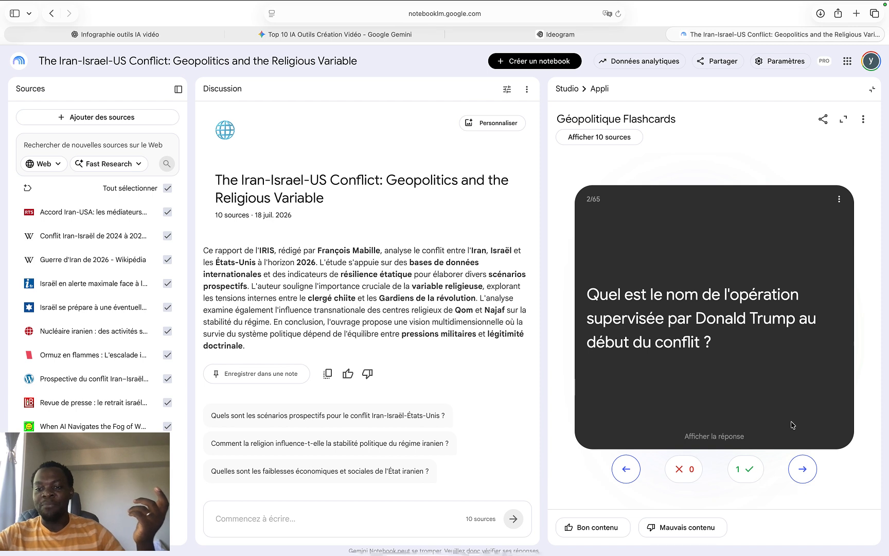
pyautogui.click(804, 470)
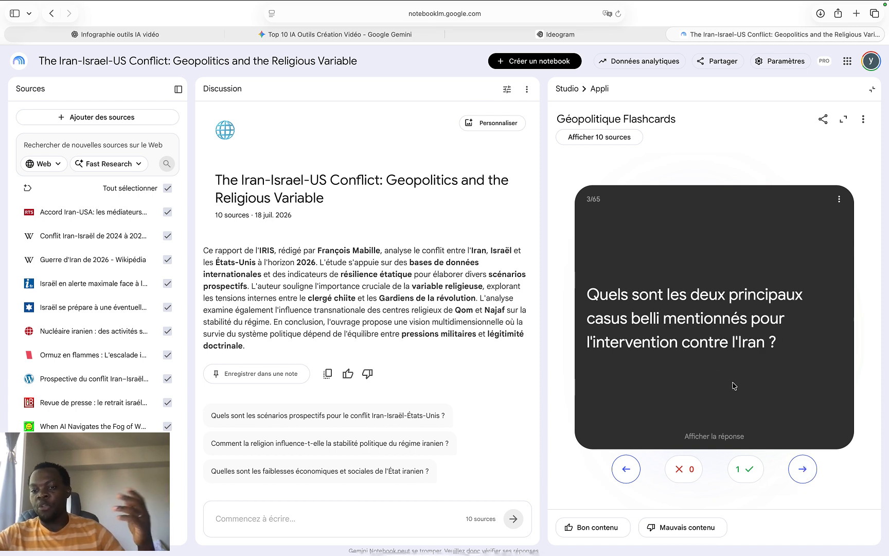
pyautogui.click(804, 469)
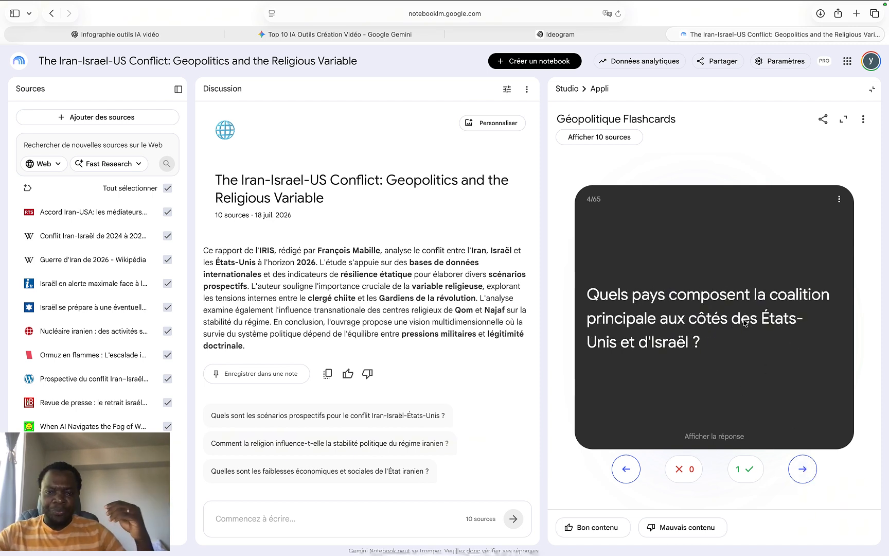
pyautogui.click(872, 90)
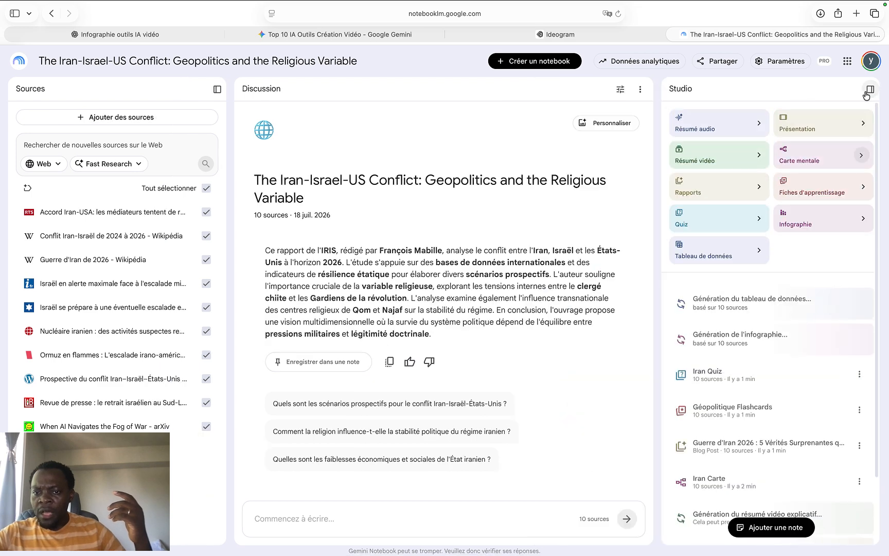
# Read through the blog post report "Guerre d'Iran 2026 : 5 Vérités Surprenantes" from beginning to end and close it
pyautogui.scroll(-1, 785, 431)
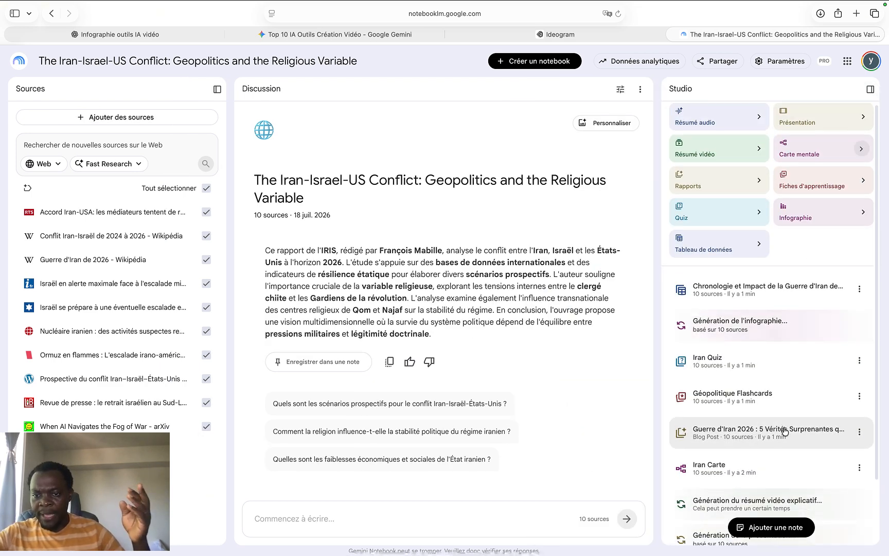
pyautogui.scroll(-1, 785, 431)
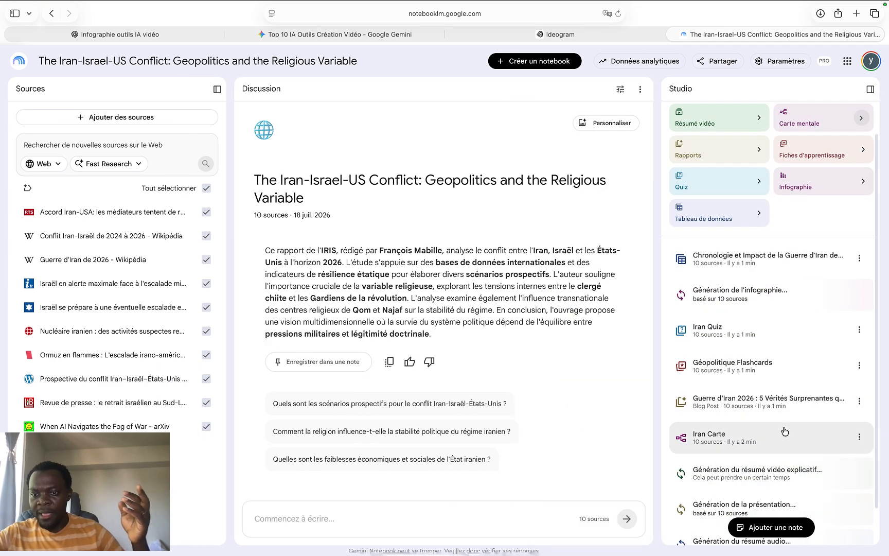
pyautogui.click(795, 404)
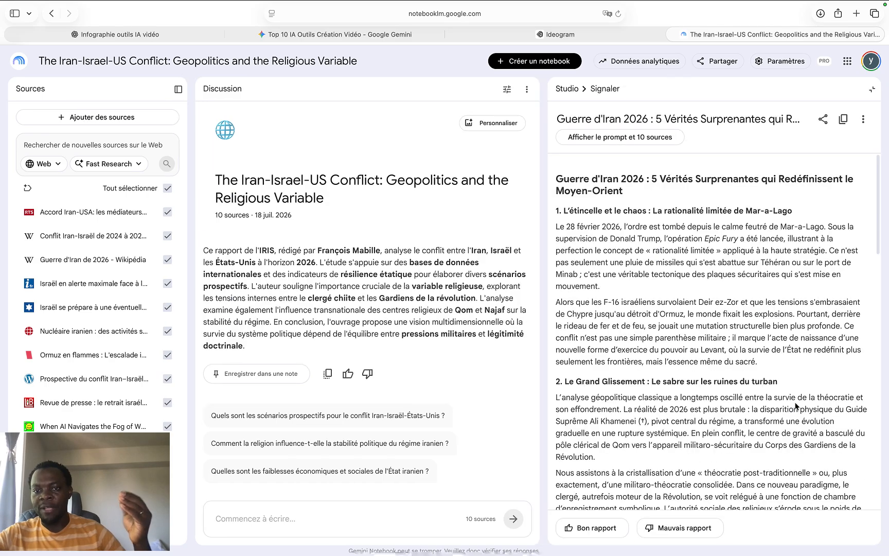
pyautogui.scroll(-15, 795, 406)
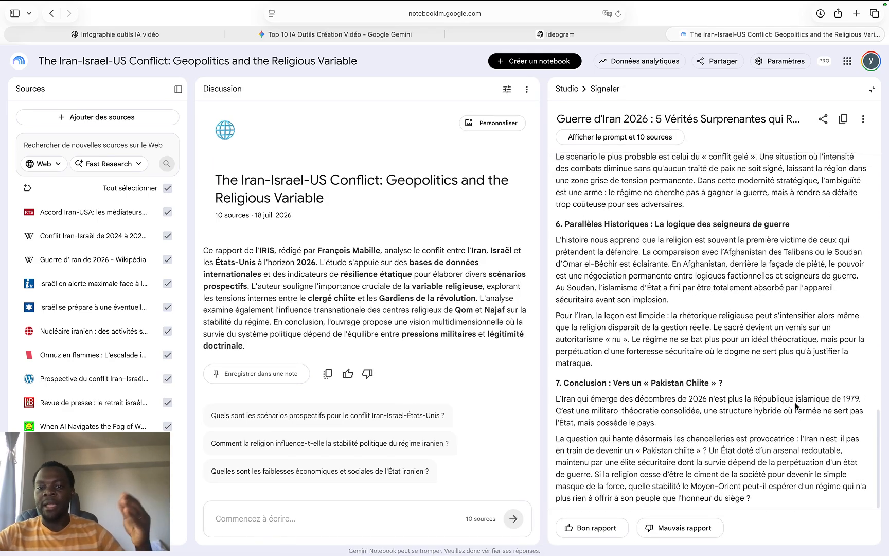
pyautogui.scroll(15, 795, 406)
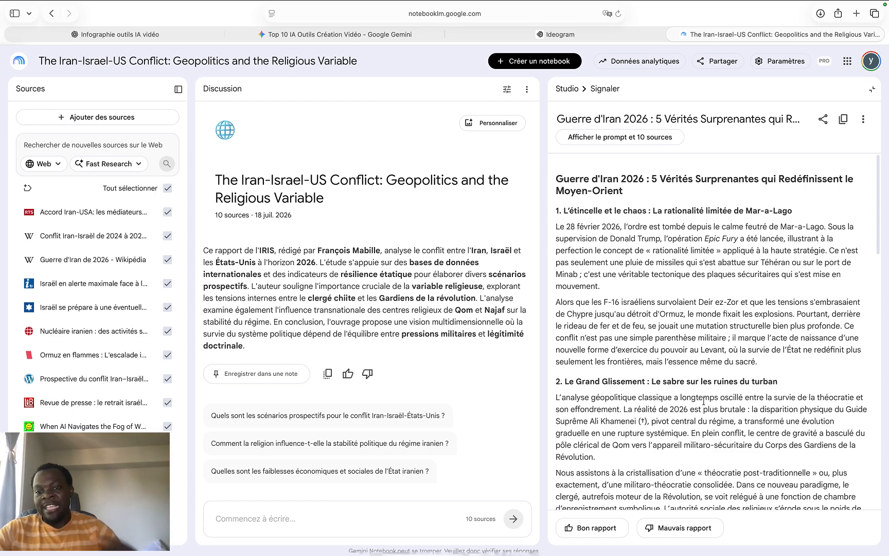
pyautogui.scroll(-20, 704, 401)
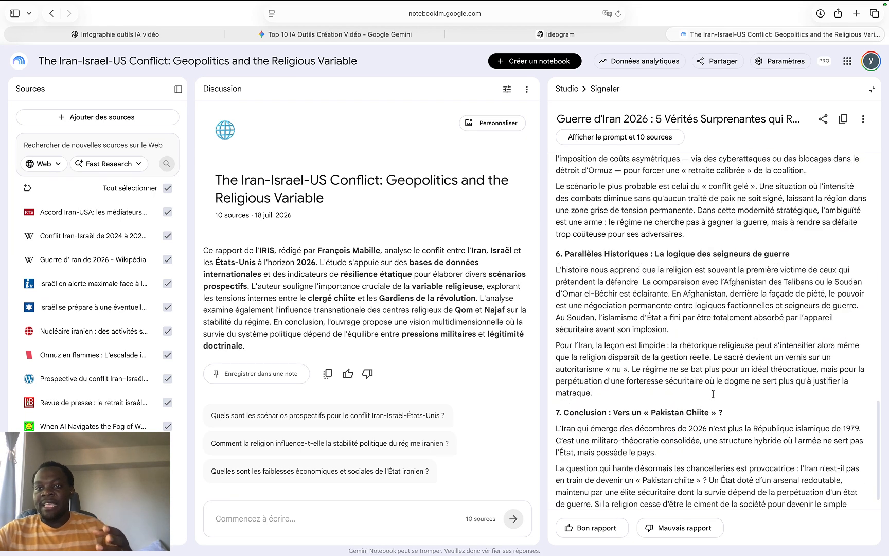
pyautogui.scroll(-2, 713, 394)
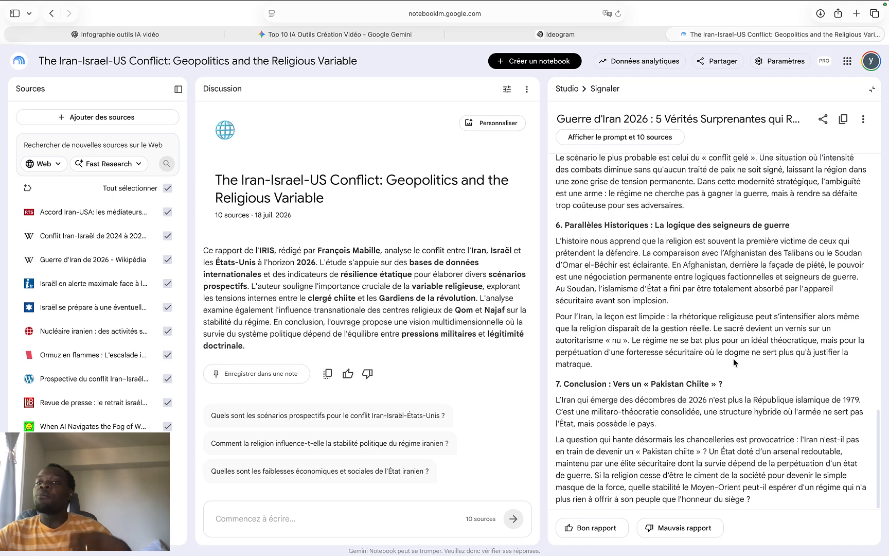
pyautogui.click(874, 92)
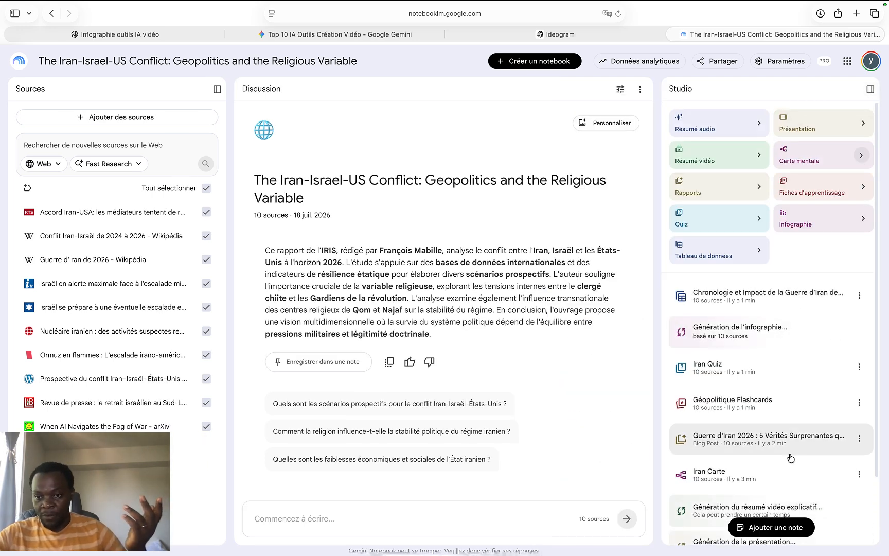
# Open the Iran Carte mind map and expand the Conséquences Humaines, Informations Générales and Commandements Clés branches
pyautogui.scroll(-2, 791, 457)
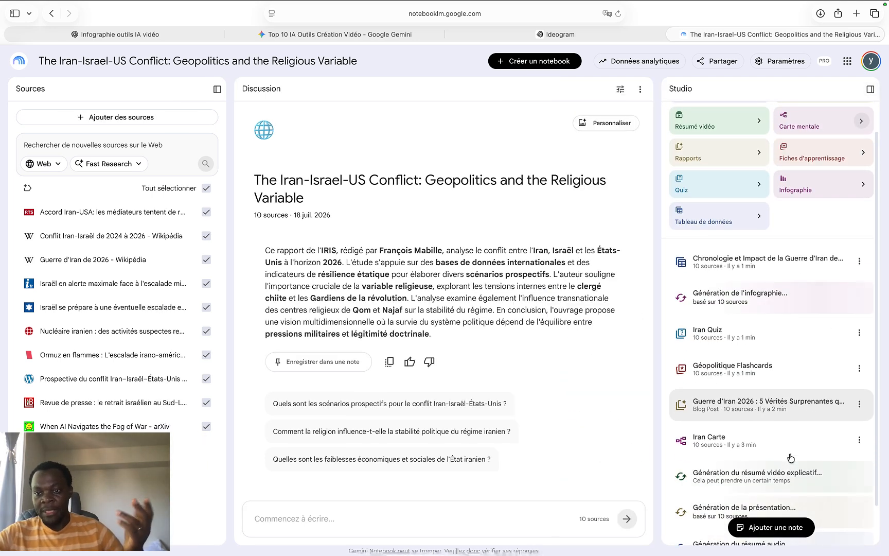
pyautogui.click(737, 454)
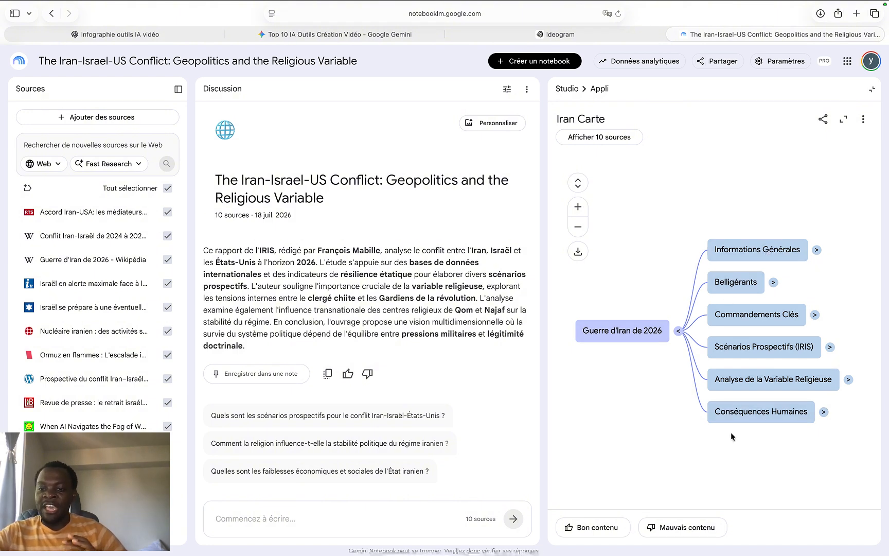
pyautogui.click(824, 413)
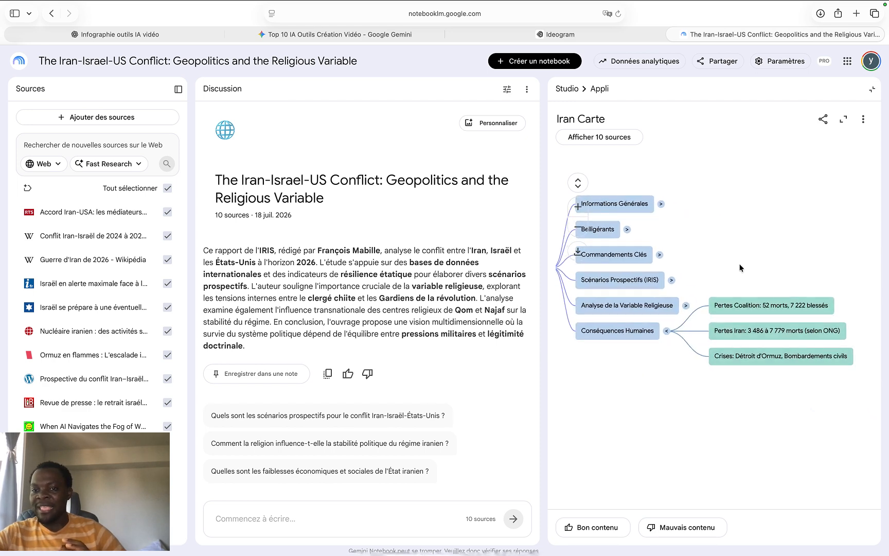
pyautogui.click(661, 205)
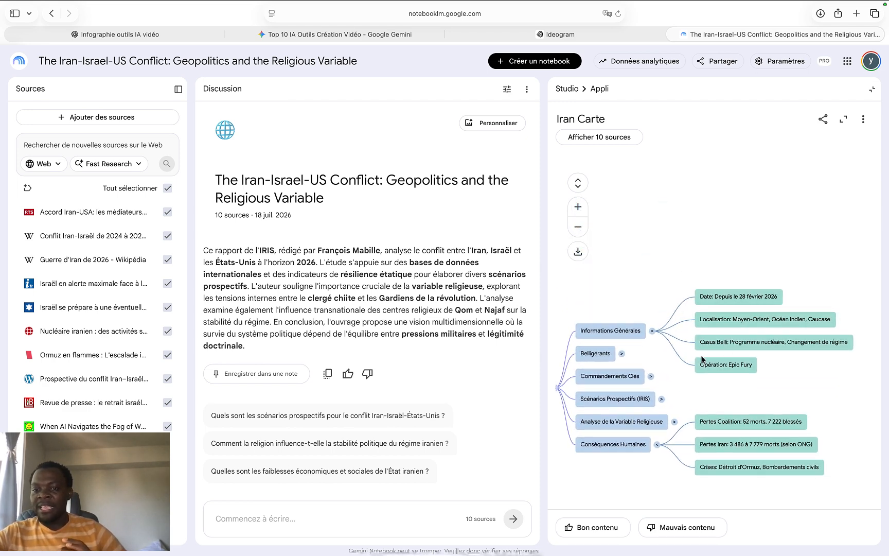
pyautogui.click(651, 376)
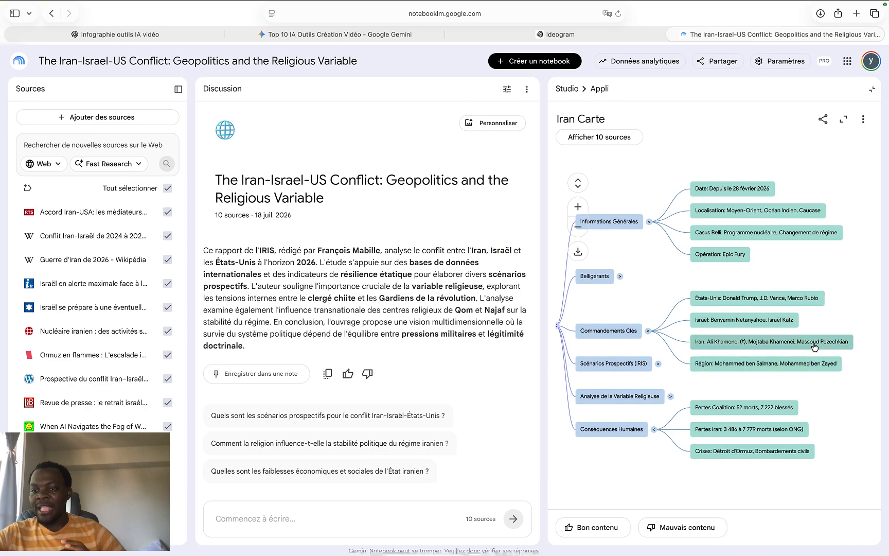
# Ask the chat about the Iran node under Commandements Clés, expand the Scénarios Prospectifs (IRIS) branch, and close the mind map
pyautogui.click(815, 345)
pyautogui.scroll(3, 824, 351)
pyautogui.hscroll(-5, 678, 365)
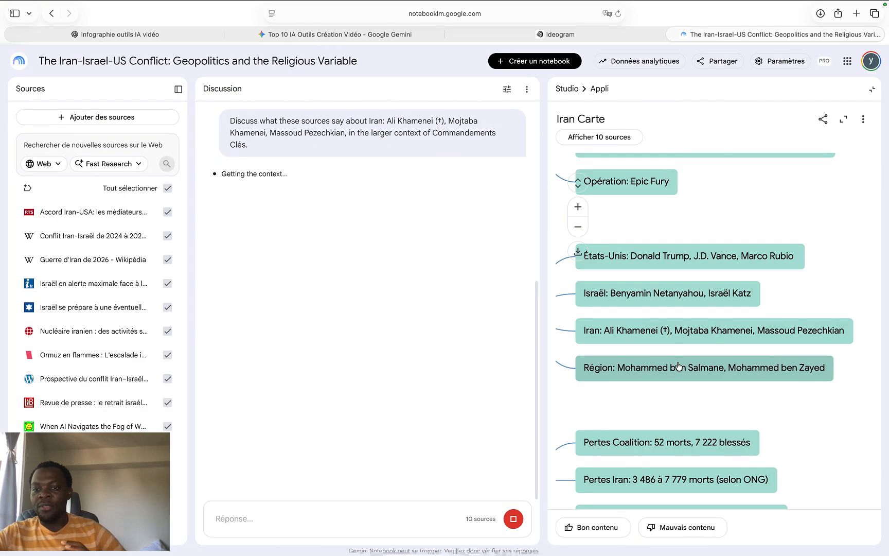
pyautogui.hscroll(-5, 678, 366)
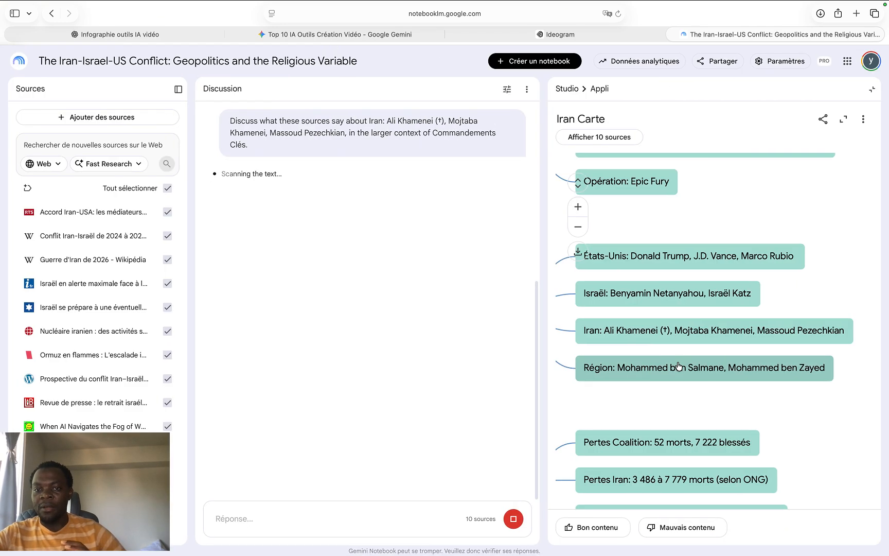
pyautogui.hscroll(-5, 678, 366)
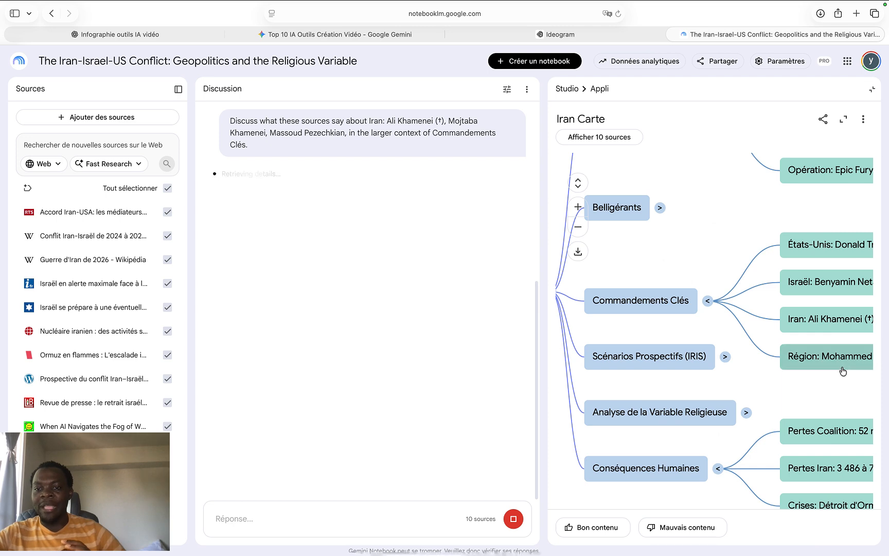
pyautogui.click(725, 357)
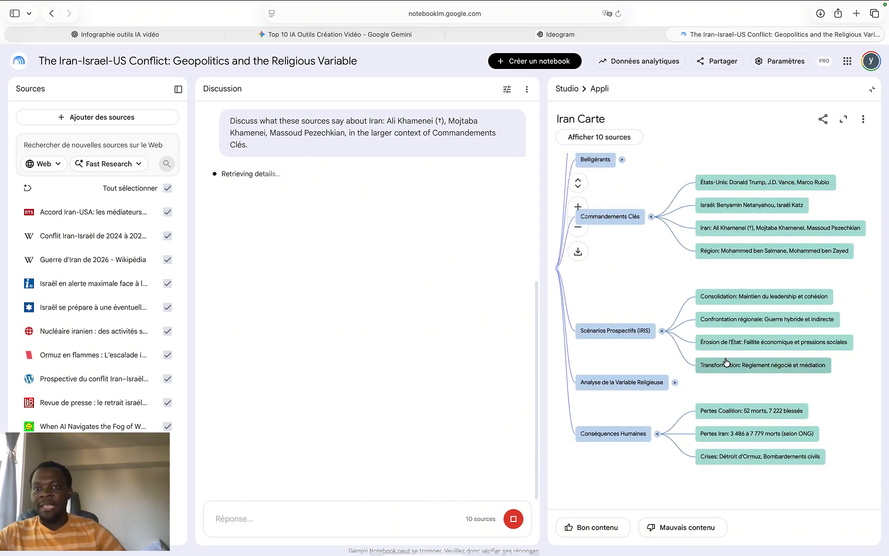
pyautogui.click(873, 89)
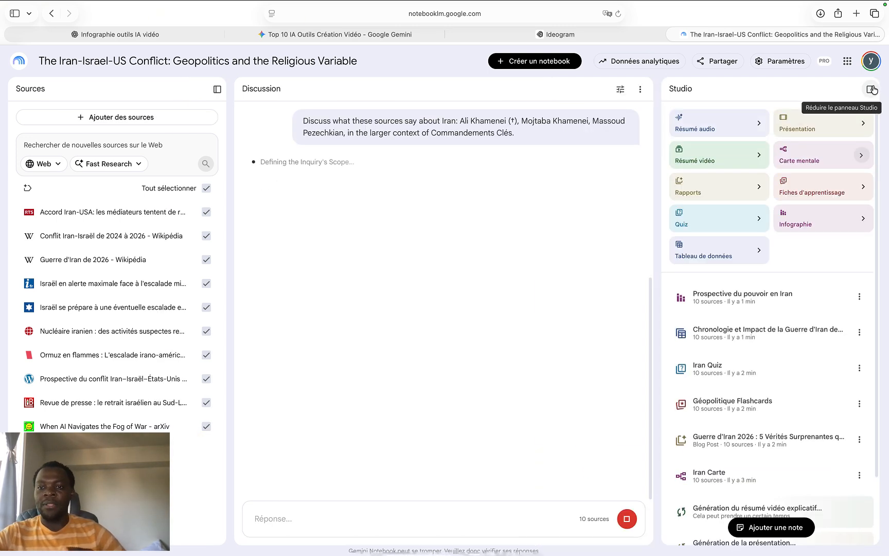
# View the infographic "Prospective du pouvoir en Iran" enlarged, close it, and check the list of Studio outputs
pyautogui.scroll(-2, 781, 438)
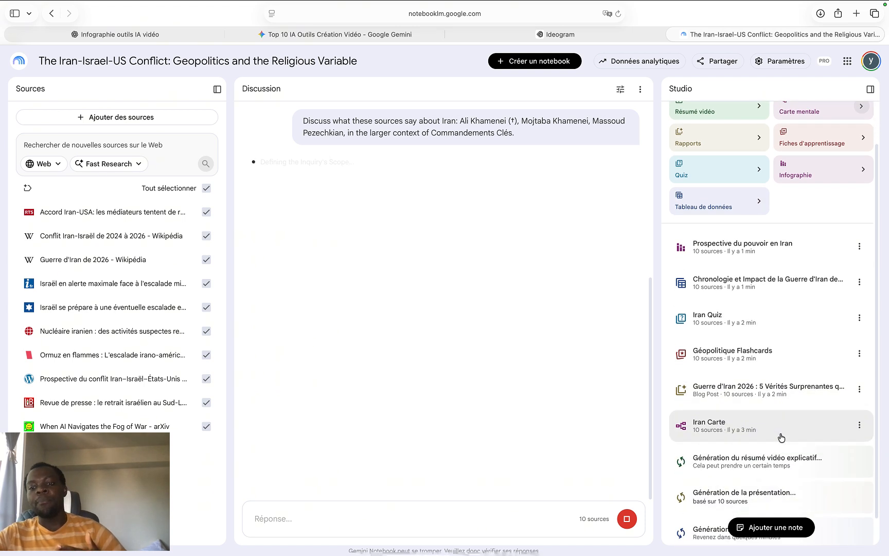
pyautogui.scroll(-1, 781, 438)
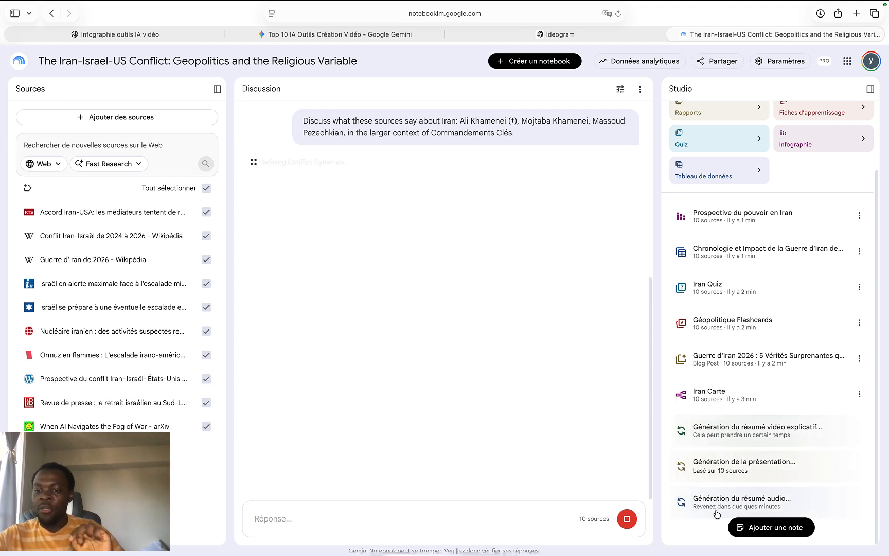
pyautogui.click(735, 228)
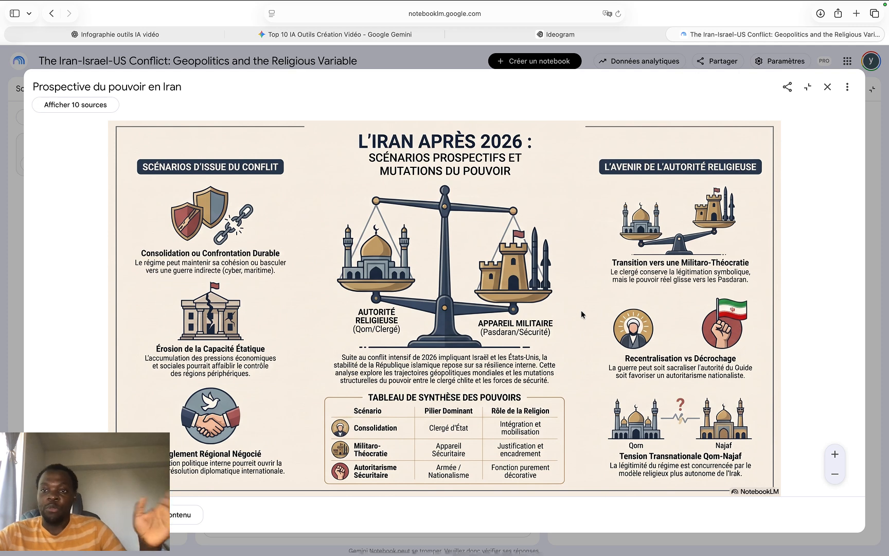
pyautogui.click(827, 87)
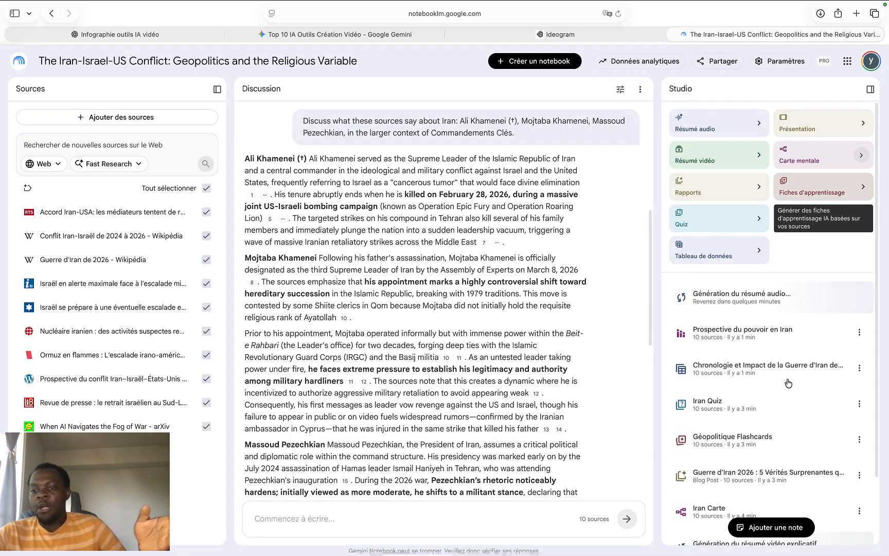
pyautogui.scroll(-3, 728, 456)
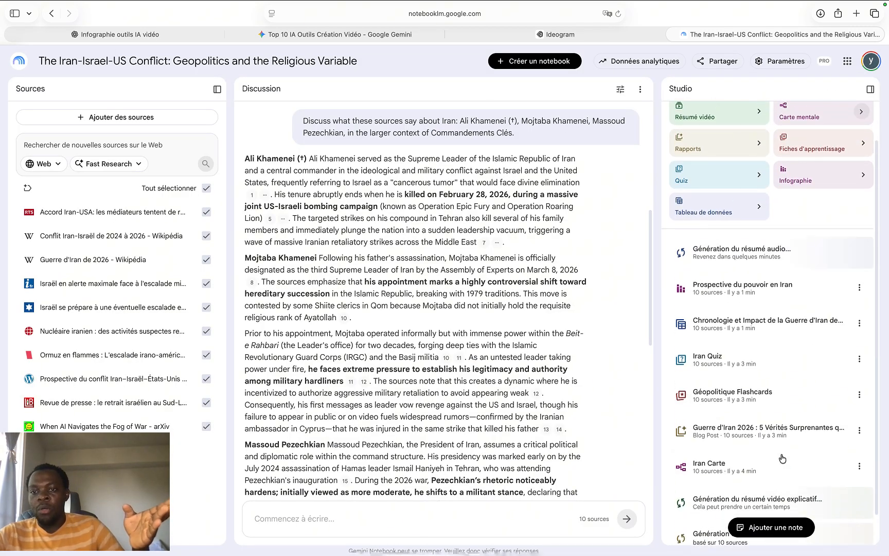